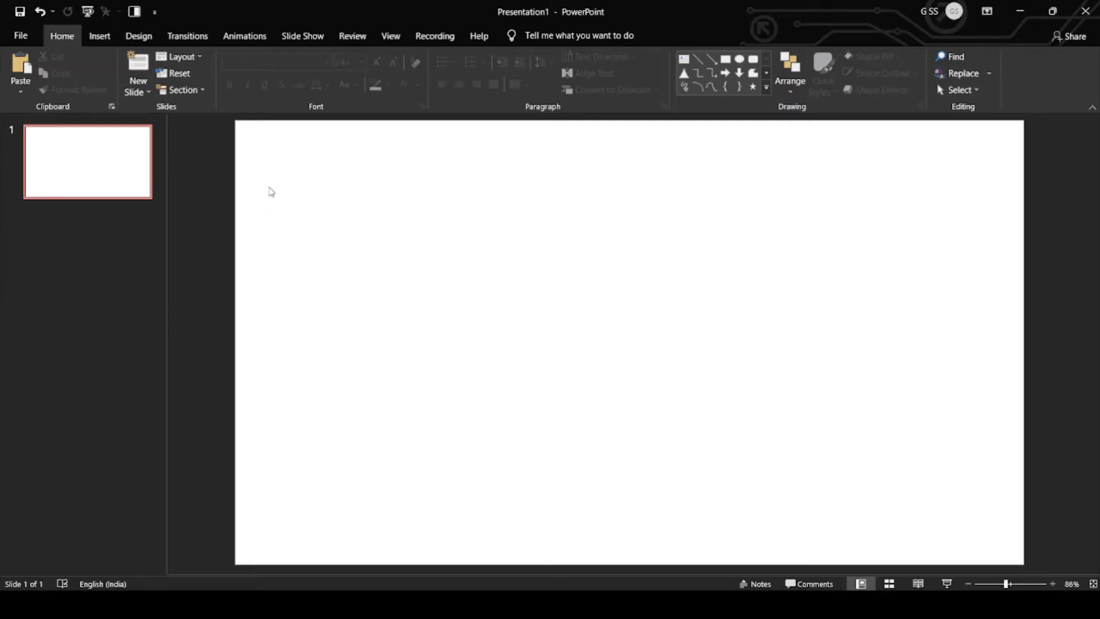
Step: Draw a rounded rectangle, make its corners much rounder, and move it toward the slide centre
{"action": "left_click", "coordinate": [755, 61]}
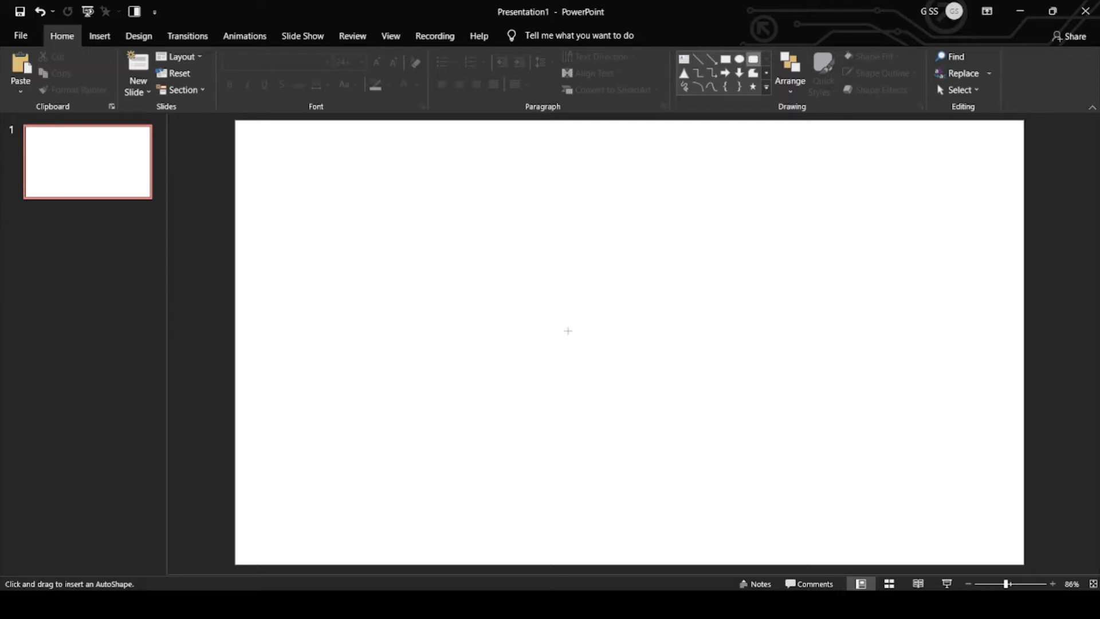
{"action": "left_click_drag", "start_coordinate": [443, 265], "coordinate": [722, 342]}
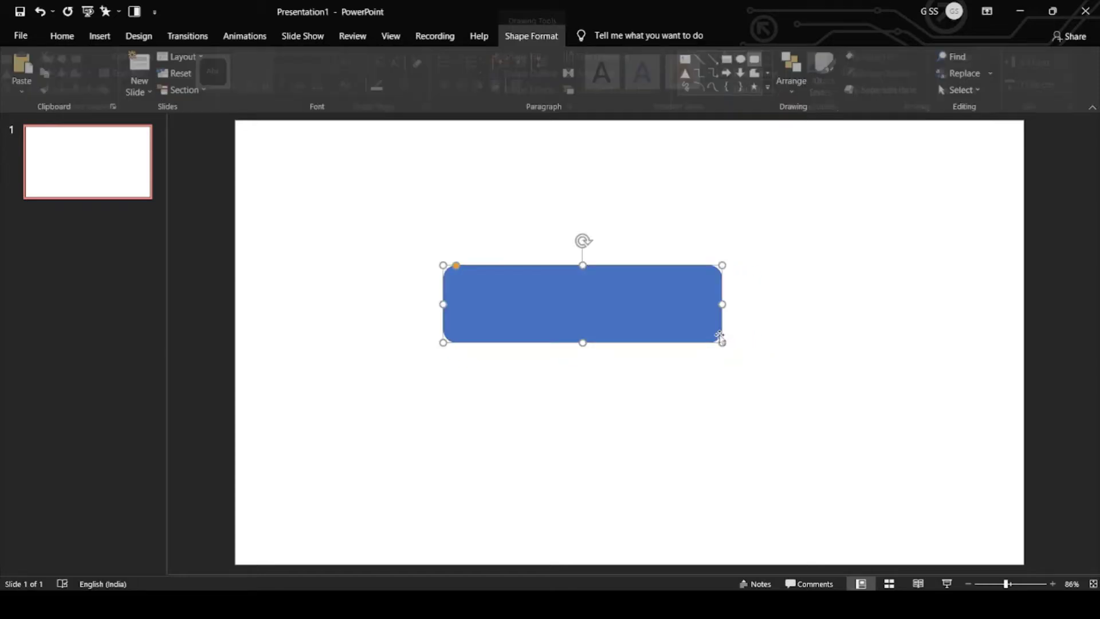
{"action": "left_click_drag", "start_coordinate": [456, 266], "coordinate": [469, 267]}
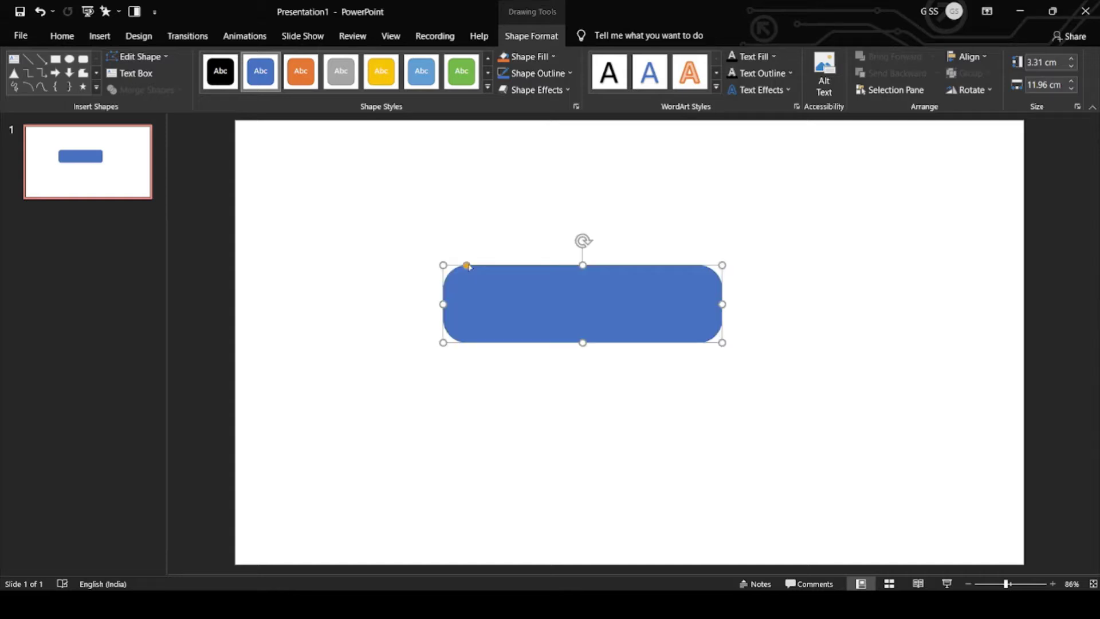
{"action": "left_click_drag", "start_coordinate": [556, 281], "coordinate": [606, 320]}
{"action": "left_click", "coordinate": [385, 204]}
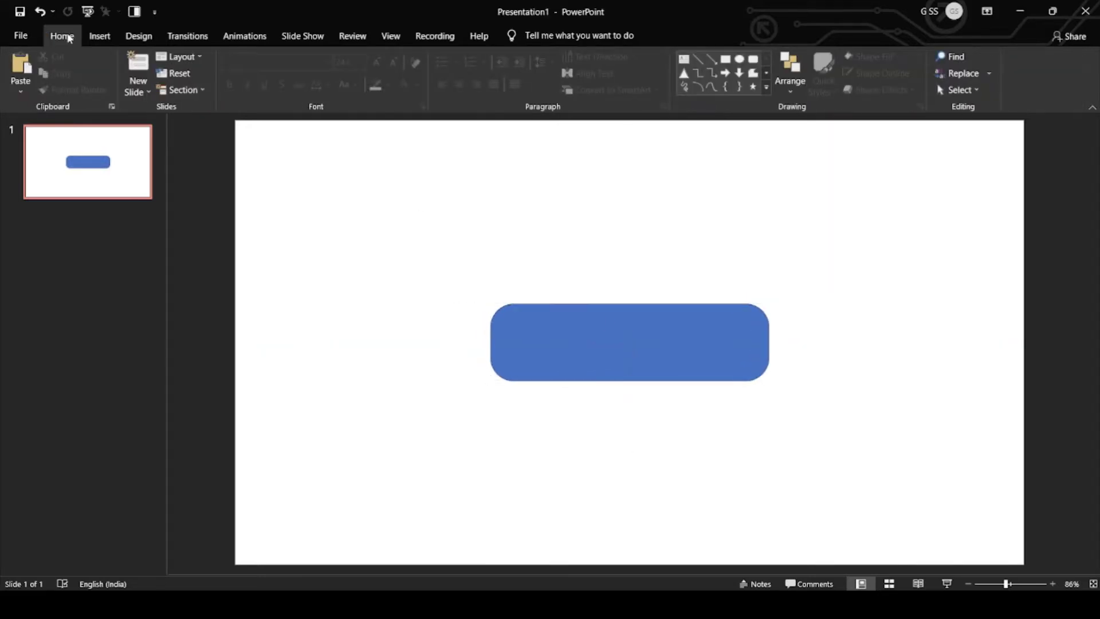
Step: Switch the rounded rectangle to a gradient fill and remove its outline
{"action": "left_click", "coordinate": [585, 343]}
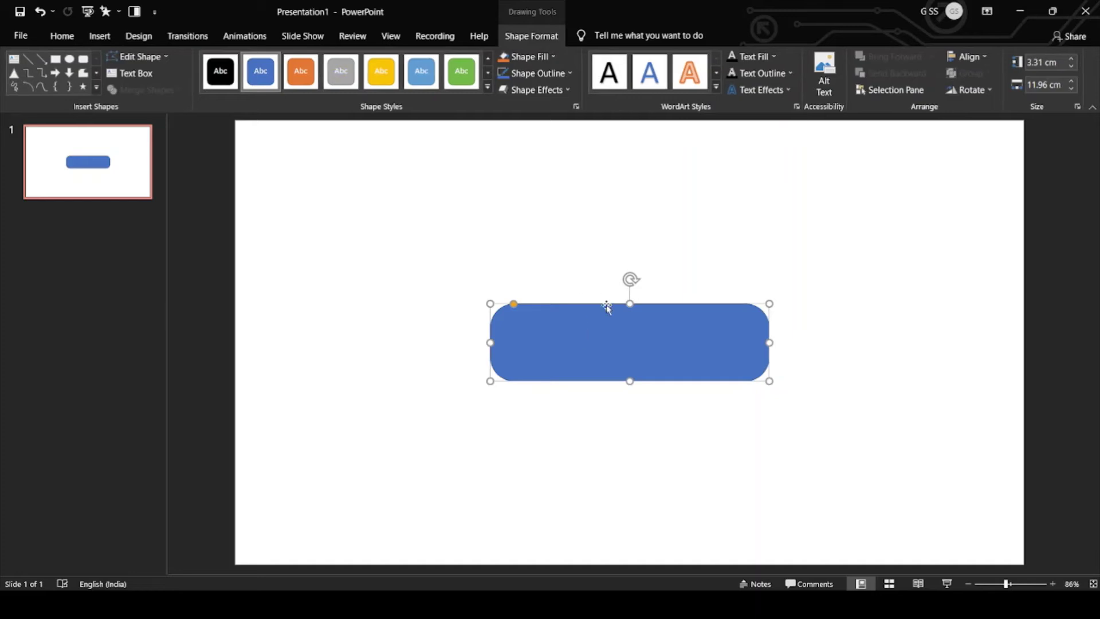
{"action": "right_click", "coordinate": [615, 346]}
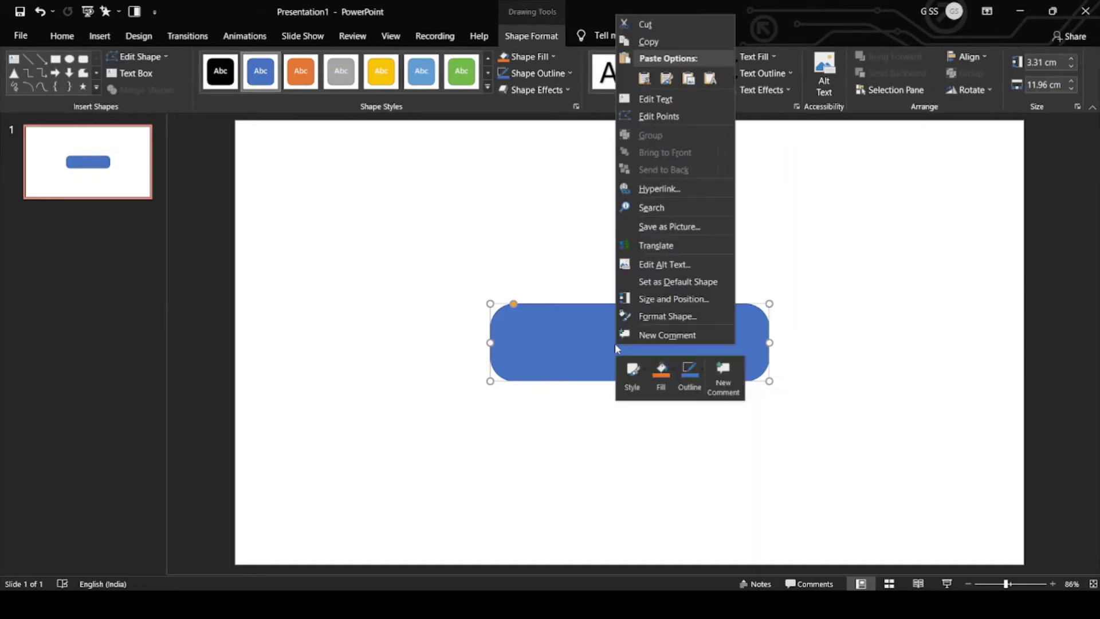
{"action": "left_click", "coordinate": [675, 325]}
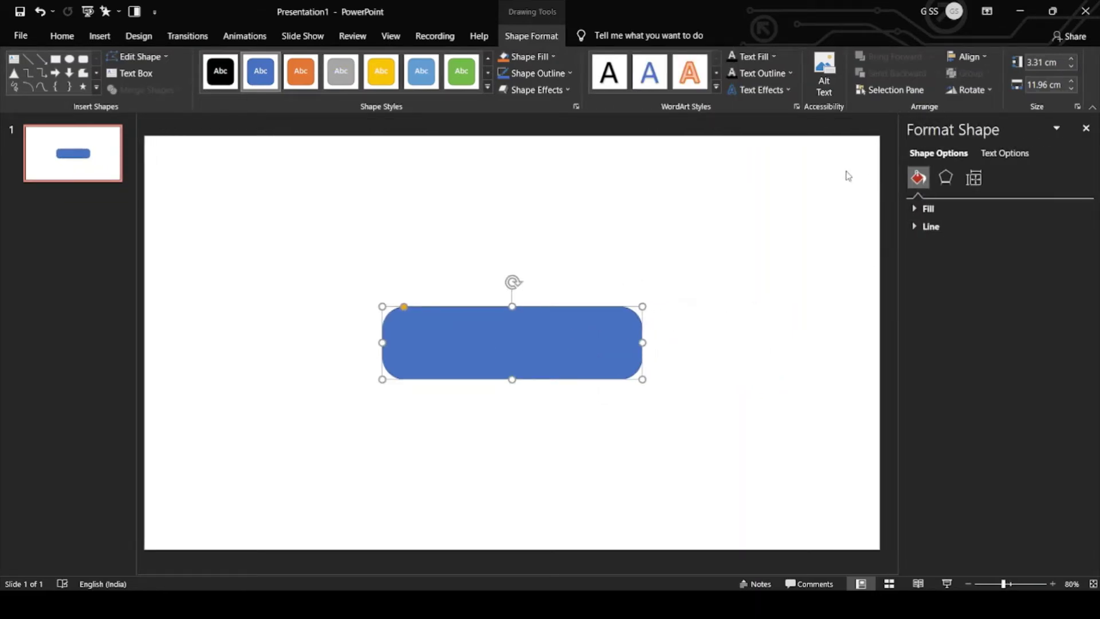
{"action": "left_click", "coordinate": [941, 210]}
{"action": "left_click", "coordinate": [967, 262]}
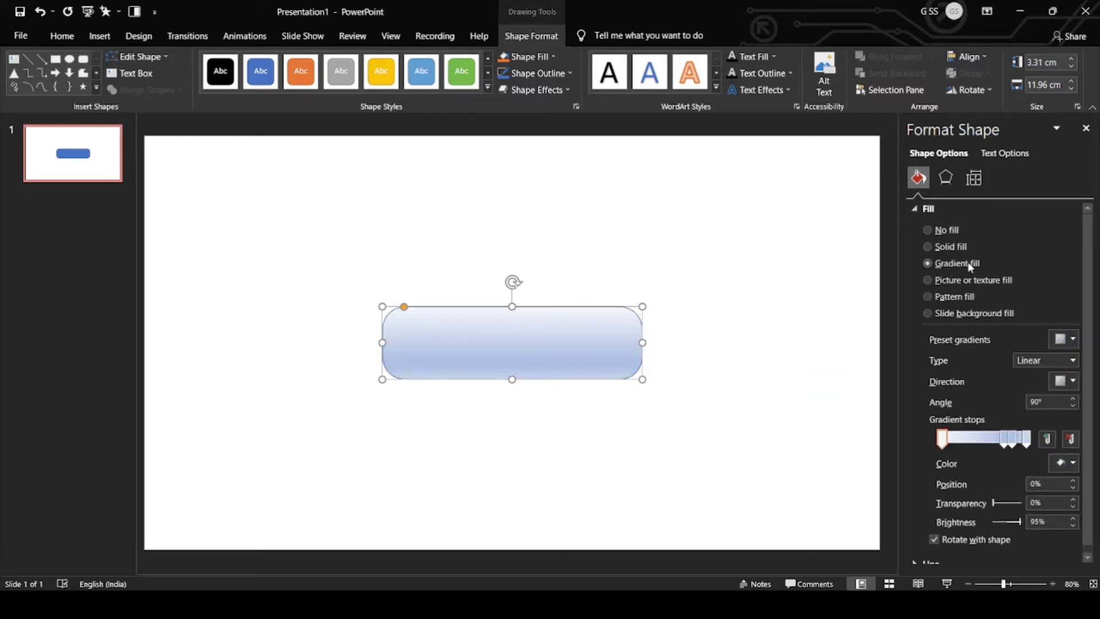
{"action": "left_click", "coordinate": [541, 74]}
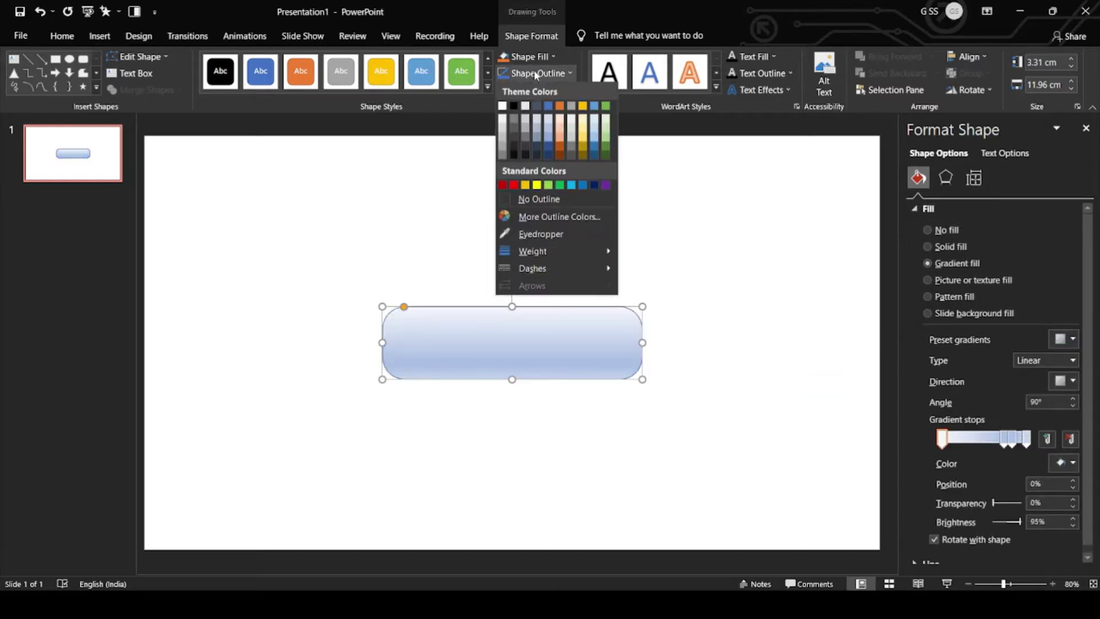
{"action": "left_click", "coordinate": [541, 199]}
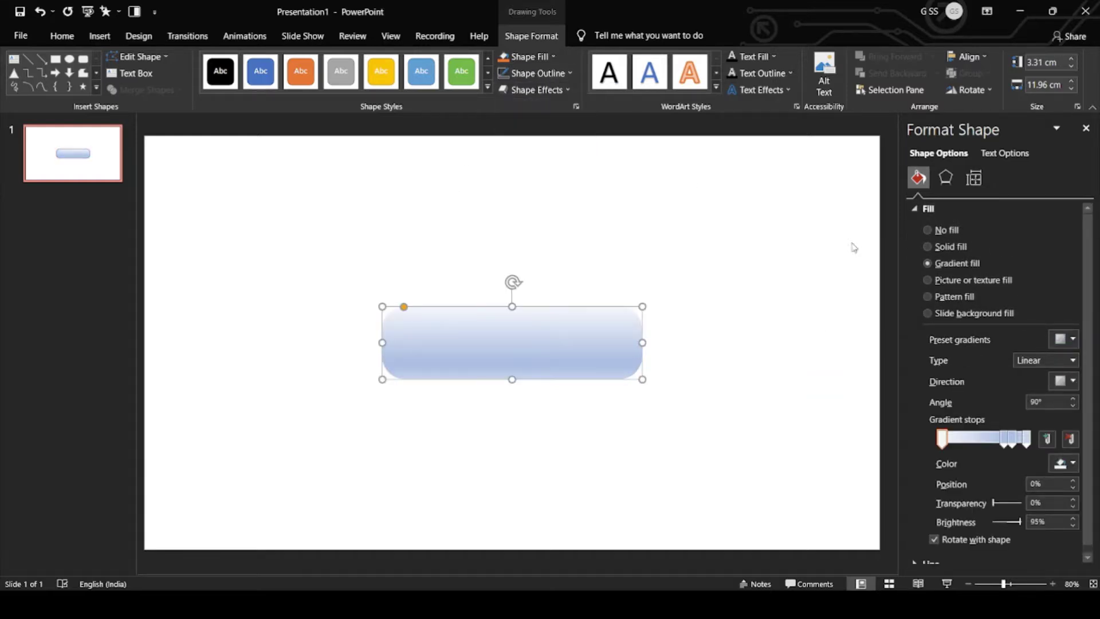
Step: Delete the extra middle gradient stops and make the first stop purple
{"action": "left_click", "coordinate": [1012, 439]}
{"action": "left_click", "coordinate": [1072, 440]}
{"action": "left_click", "coordinate": [1071, 439]}
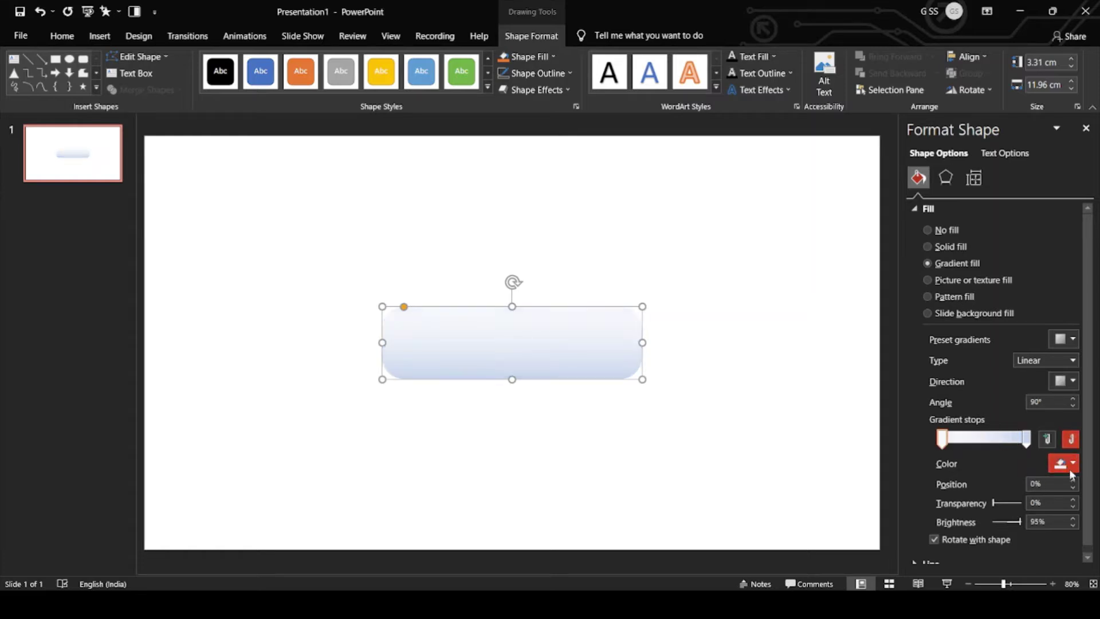
{"action": "left_click", "coordinate": [1064, 463]}
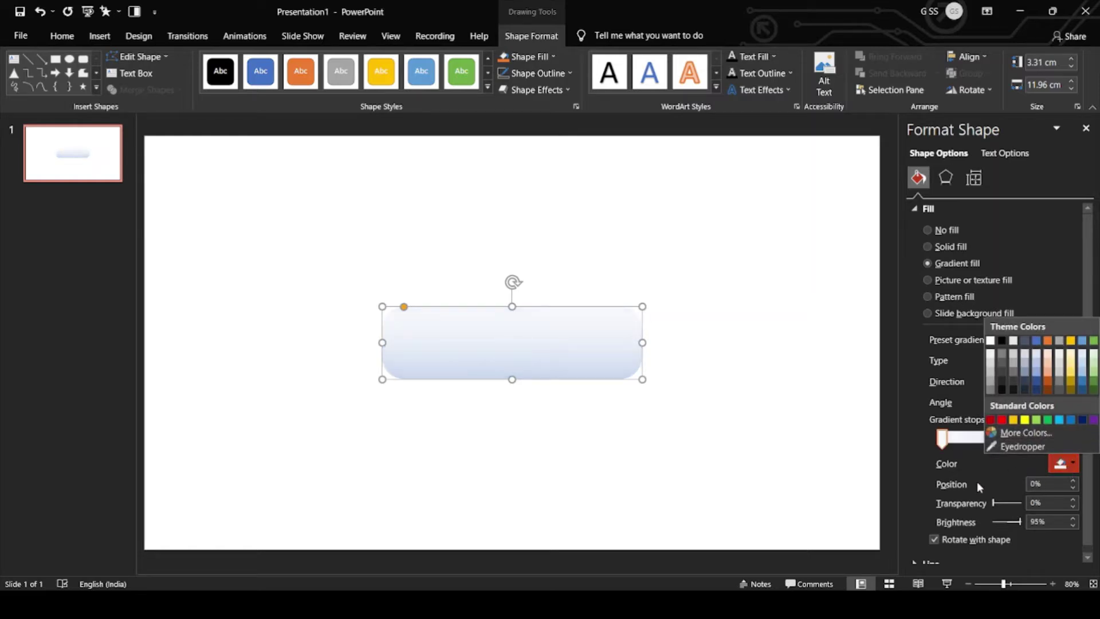
{"action": "left_click", "coordinate": [1025, 432]}
{"action": "left_click", "coordinate": [473, 183]}
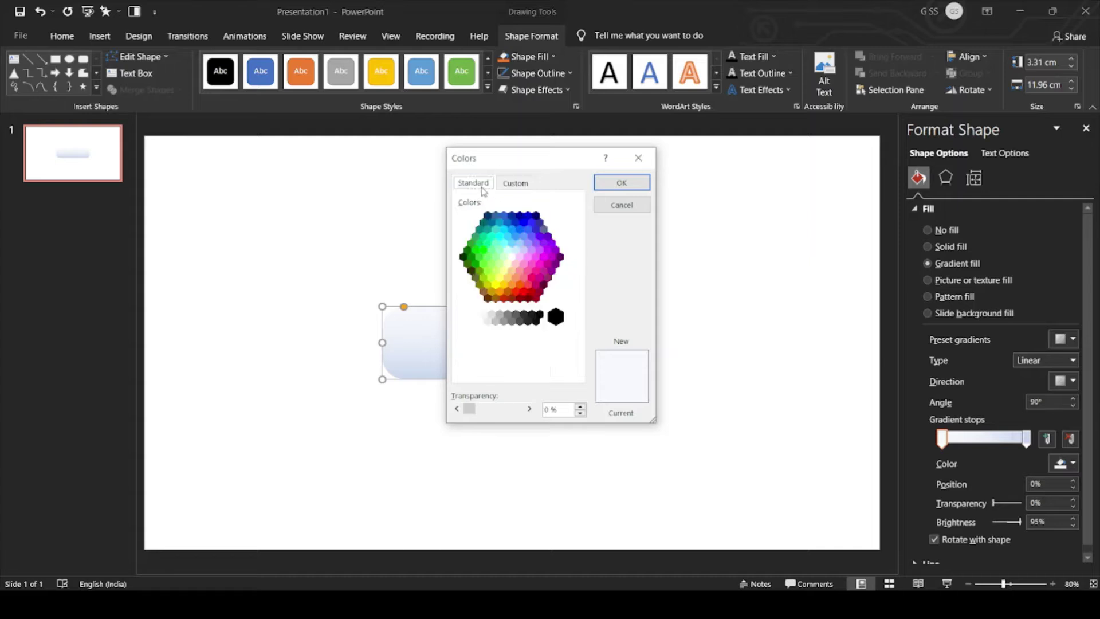
{"action": "left_click", "coordinate": [549, 242]}
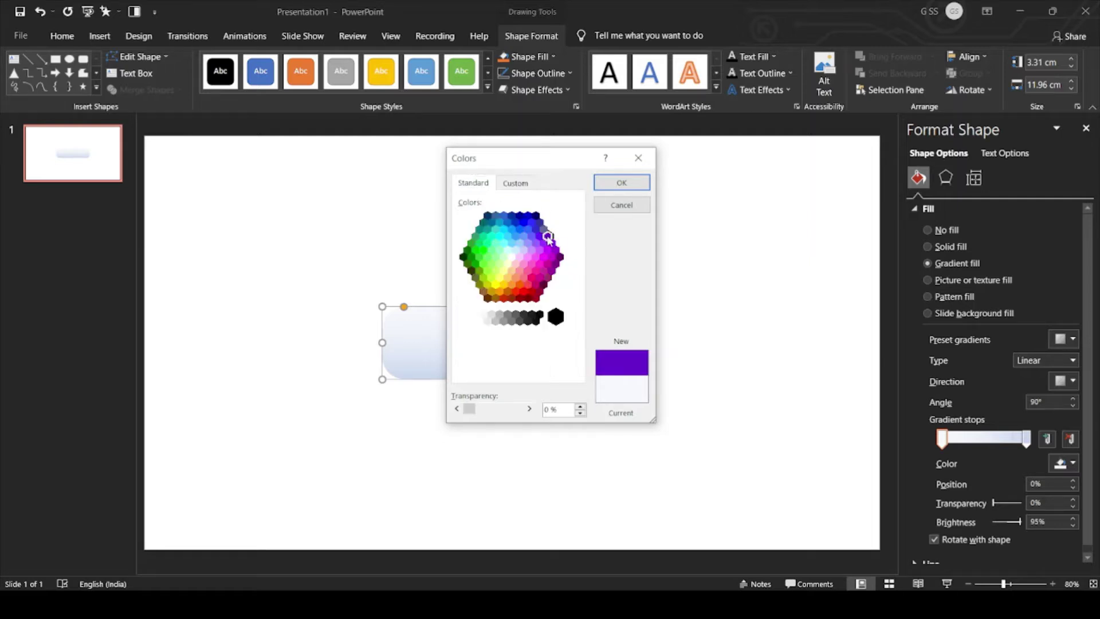
{"action": "left_click", "coordinate": [621, 182]}
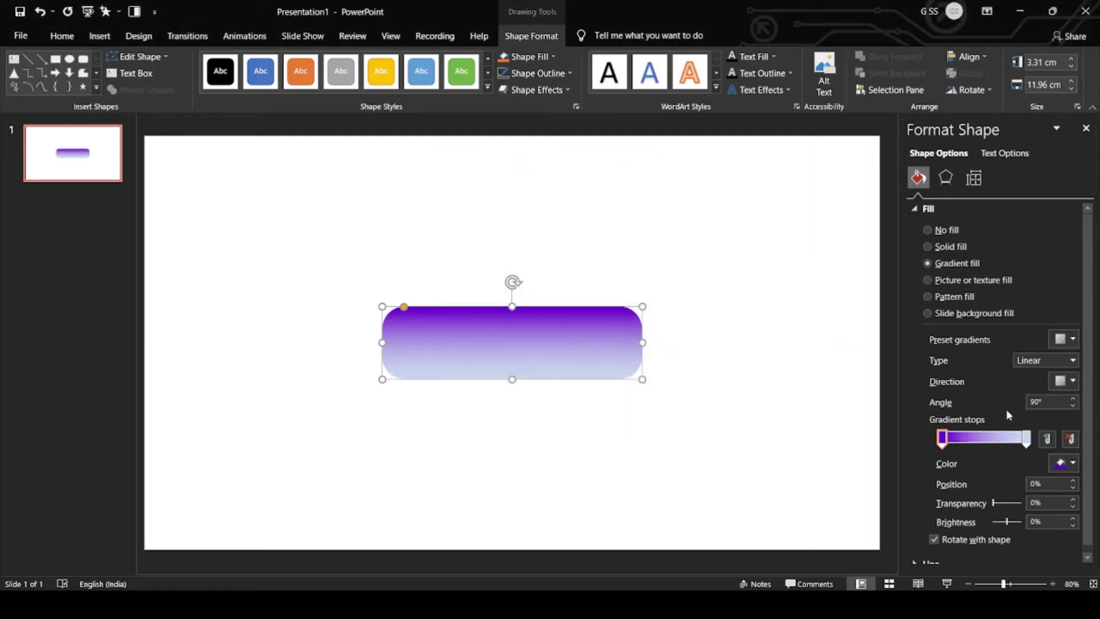
Step: Make the end gradient stop pink-red
{"action": "left_click", "coordinate": [1026, 438]}
{"action": "left_click", "coordinate": [1063, 463]}
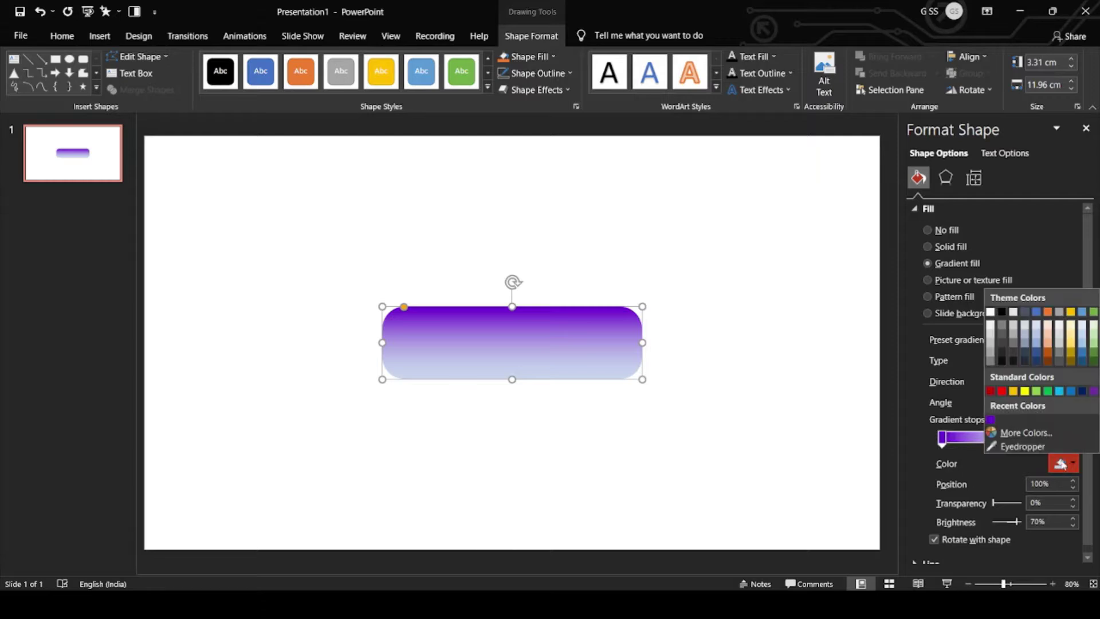
{"action": "left_click", "coordinate": [1021, 432]}
{"action": "left_click", "coordinate": [487, 188]}
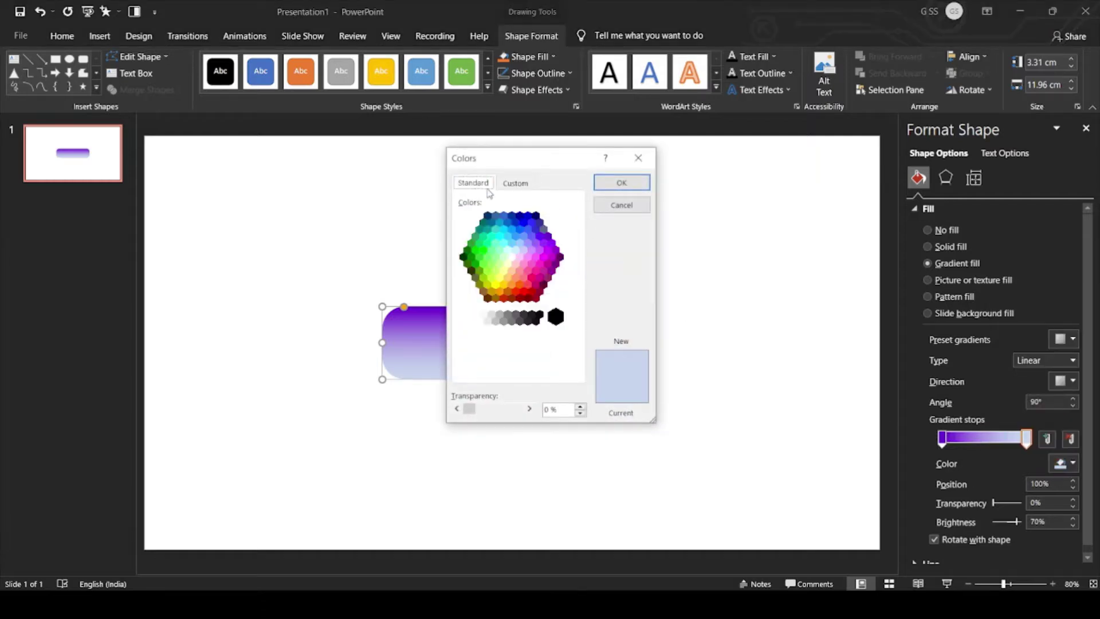
{"action": "left_click", "coordinate": [534, 278]}
{"action": "left_click", "coordinate": [634, 191]}
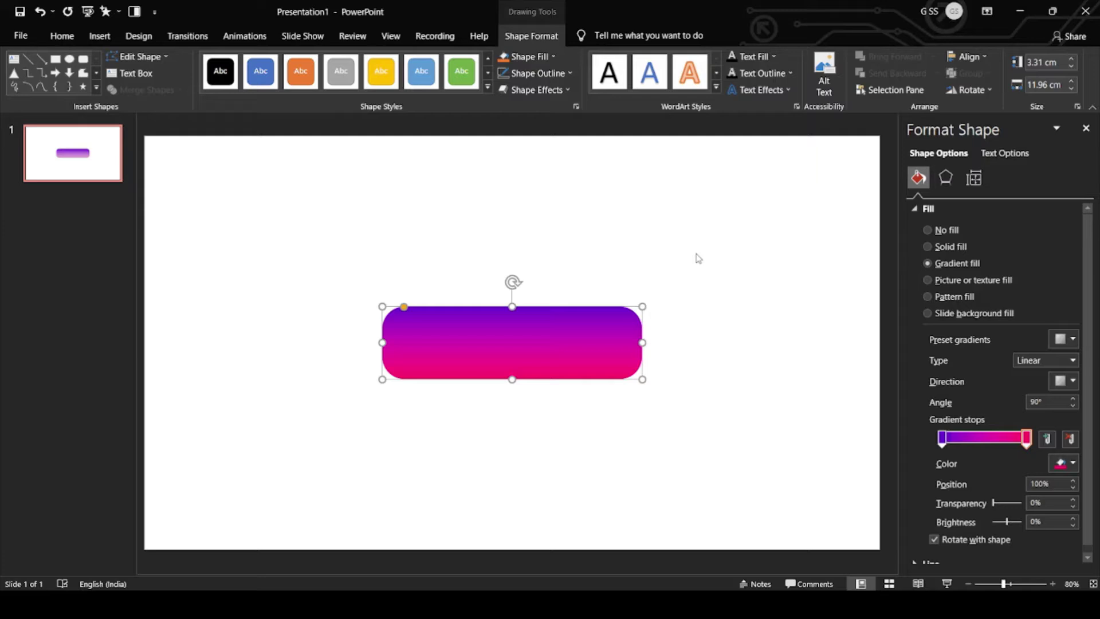
{"action": "left_click", "coordinate": [741, 287]}
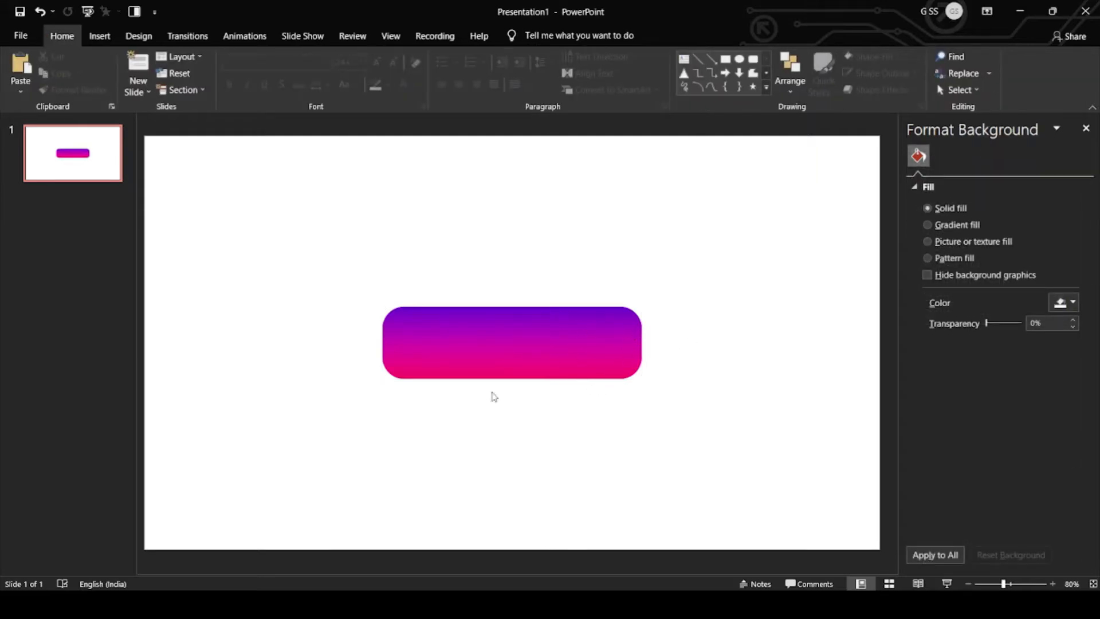
Step: Close the formatting pane and duplicate slide 1
{"action": "left_click", "coordinate": [1086, 128]}
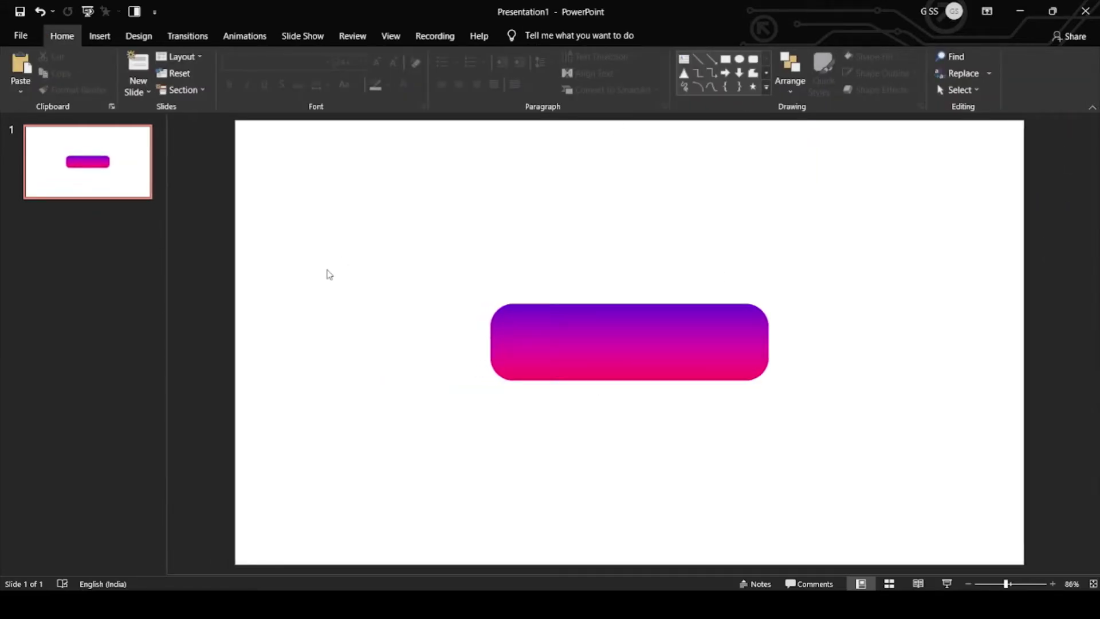
{"action": "right_click", "coordinate": [71, 166]}
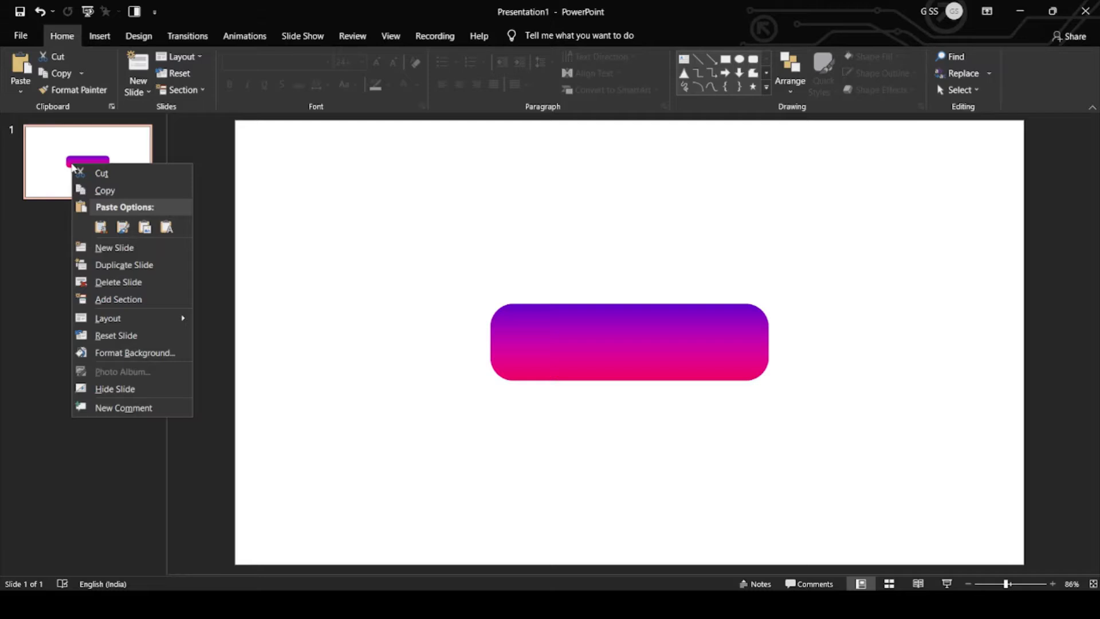
{"action": "left_click", "coordinate": [110, 272]}
Step: Recolour slide 2's end gradient stop to the same purple so the button is solid purple
{"action": "left_click", "coordinate": [582, 346]}
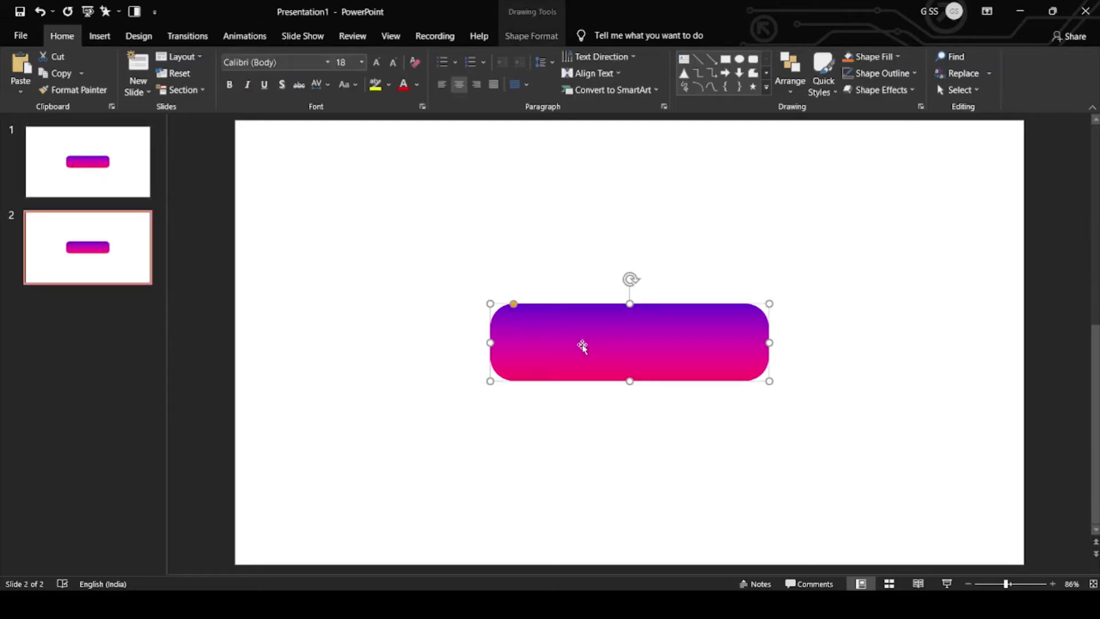
{"action": "right_click", "coordinate": [582, 344]}
{"action": "left_click", "coordinate": [633, 314]}
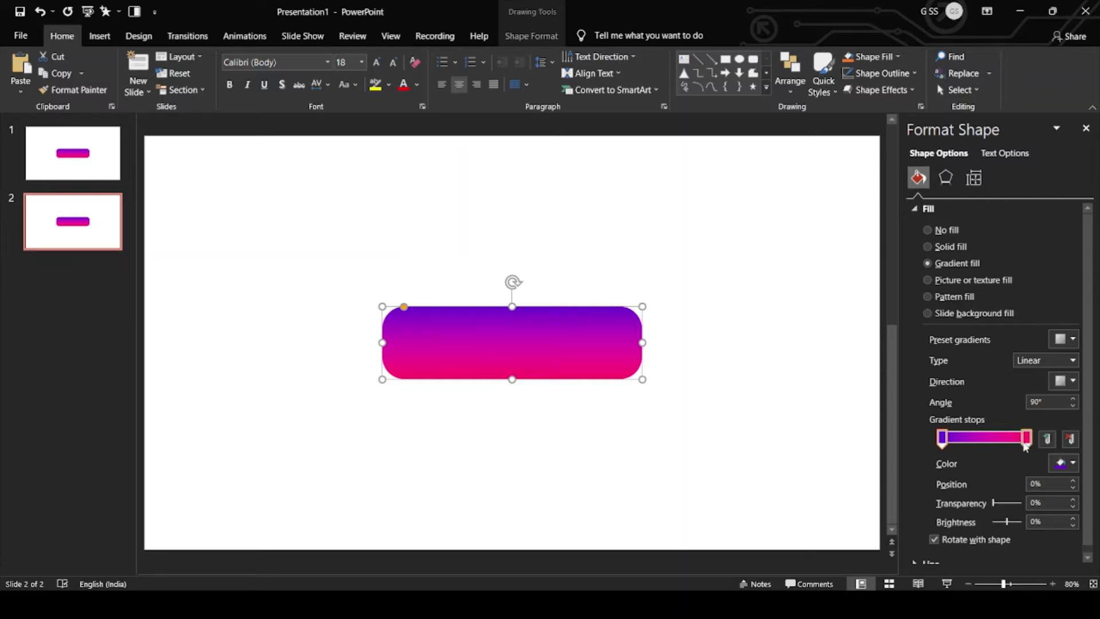
{"action": "left_click", "coordinate": [1026, 439]}
{"action": "left_click", "coordinate": [1061, 463]}
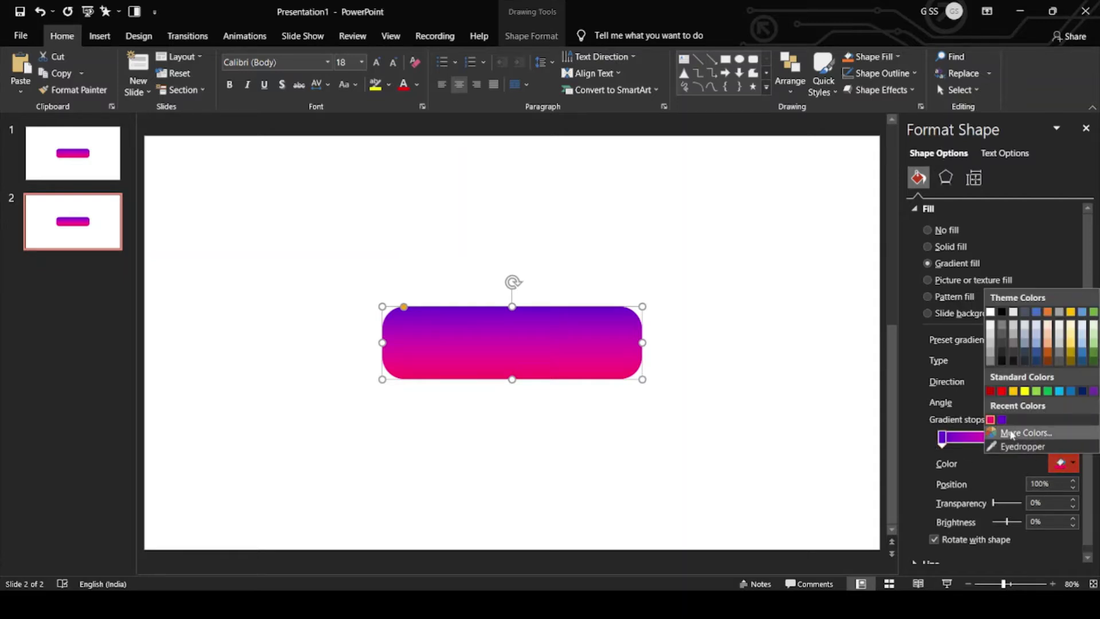
{"action": "left_click", "coordinate": [1002, 420]}
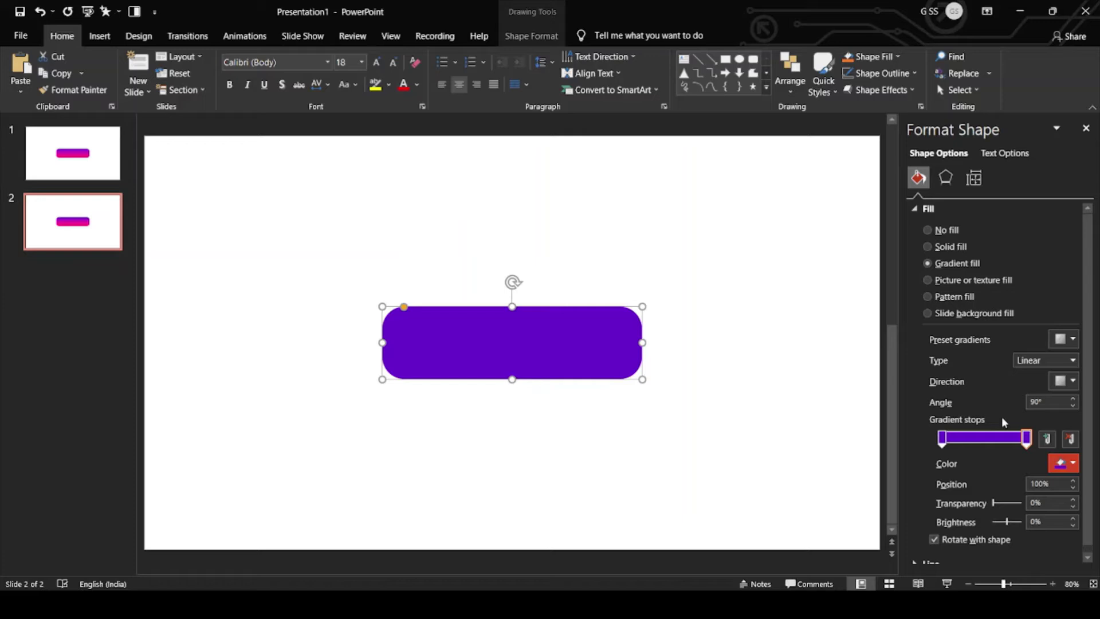
{"action": "left_click", "coordinate": [785, 417]}
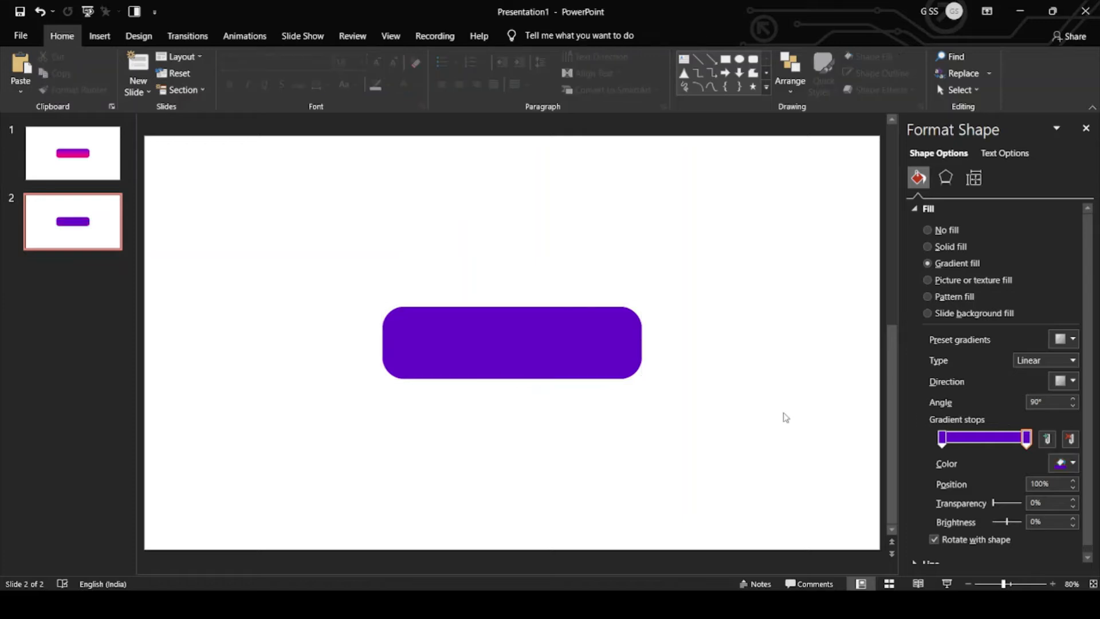
Step: Apply the Morph transition to slide 2
{"action": "left_click", "coordinate": [1085, 128]}
{"action": "left_click", "coordinate": [74, 226]}
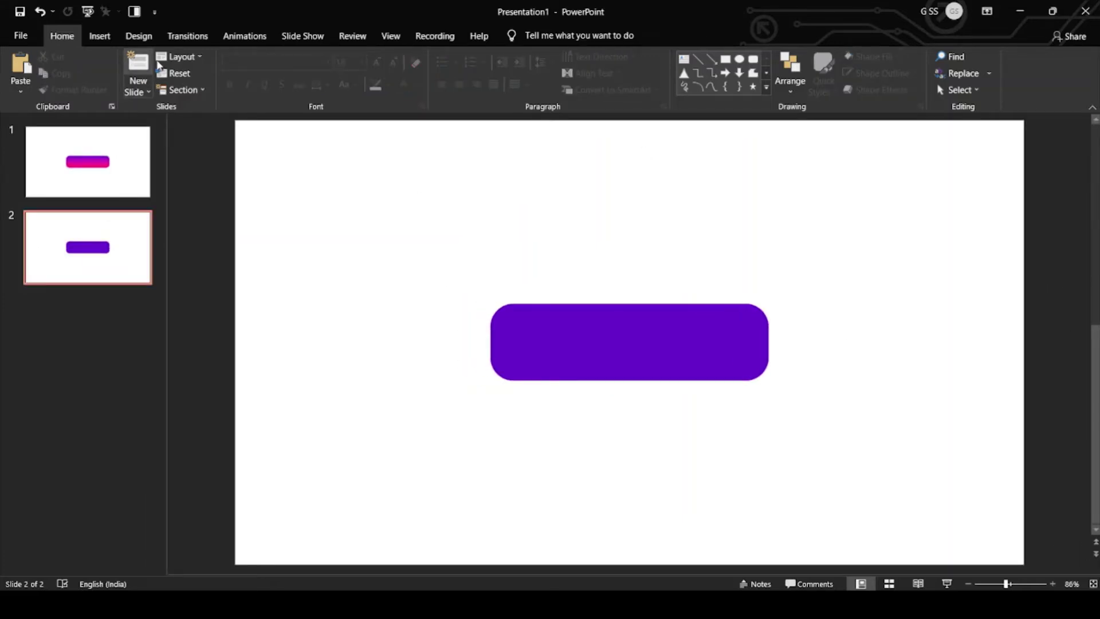
{"action": "left_click", "coordinate": [174, 41]}
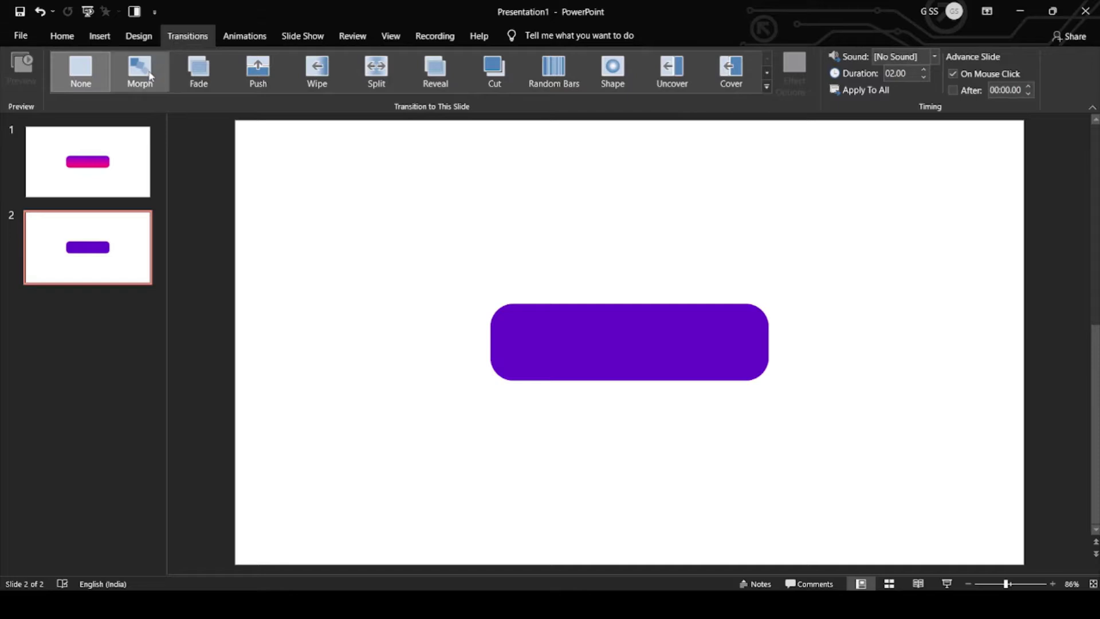
{"action": "left_click", "coordinate": [147, 77]}
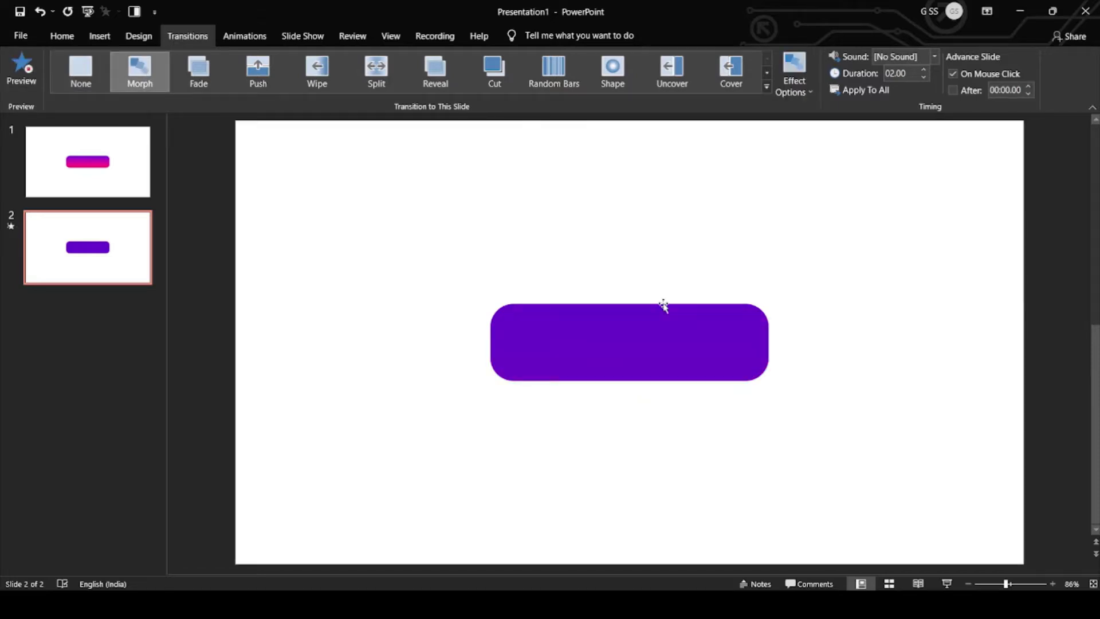
{"action": "left_click", "coordinate": [894, 57]}
{"action": "left_click", "coordinate": [892, 58]}
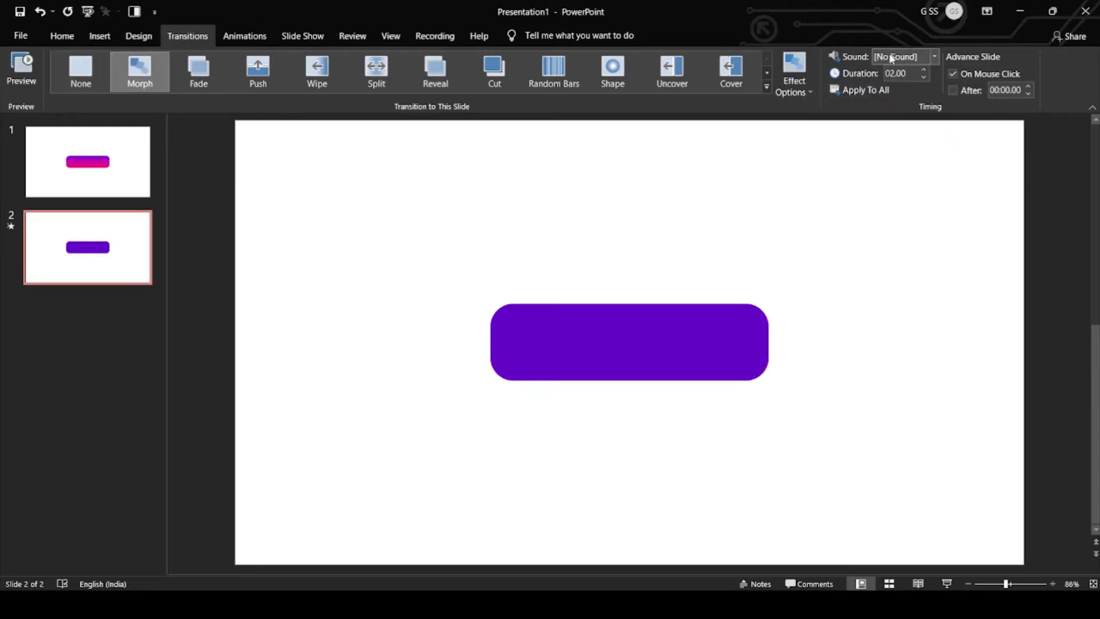
Step: Set the Morph duration to 0.5 seconds, preview it, and return to slide 1
{"action": "left_click", "coordinate": [903, 73]}
{"action": "key", "text": "Return"}
{"action": "left_click", "coordinate": [132, 74]}
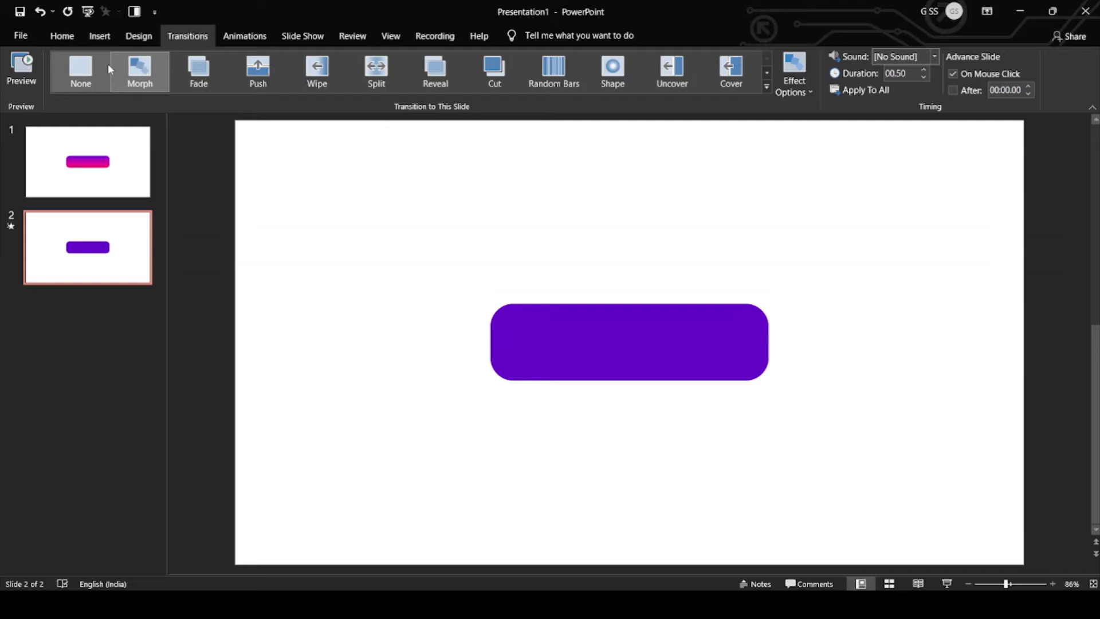
{"action": "left_click", "coordinate": [91, 162]}
Step: Give slide 1's gradient button a Mouse Over hyperlink to Slide 2, then open slide 2
{"action": "left_click", "coordinate": [580, 328]}
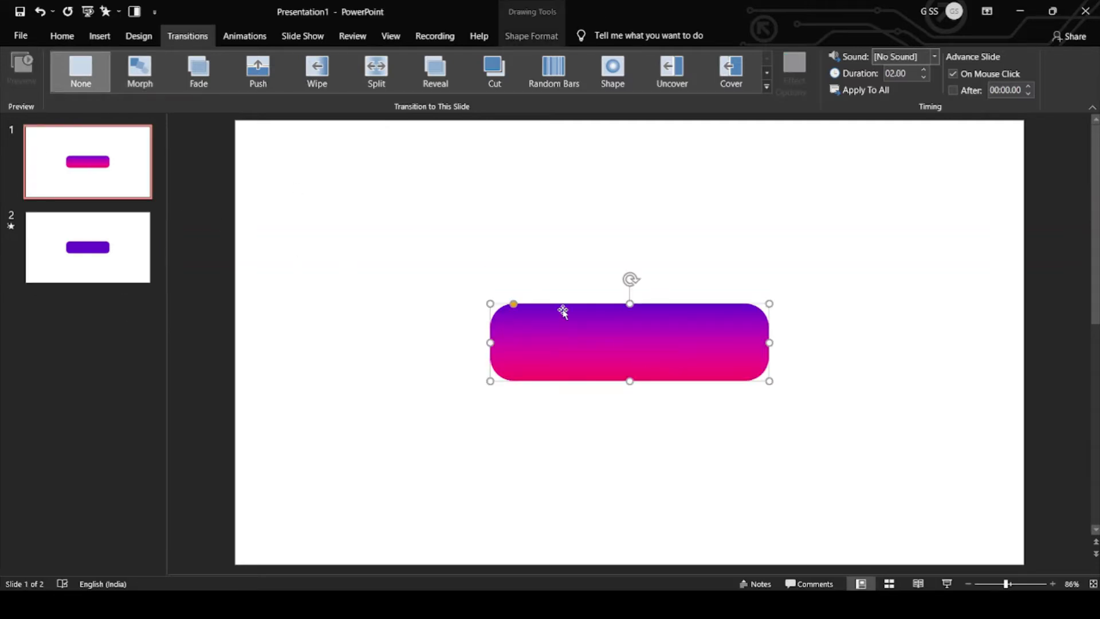
{"action": "left_click", "coordinate": [97, 38]}
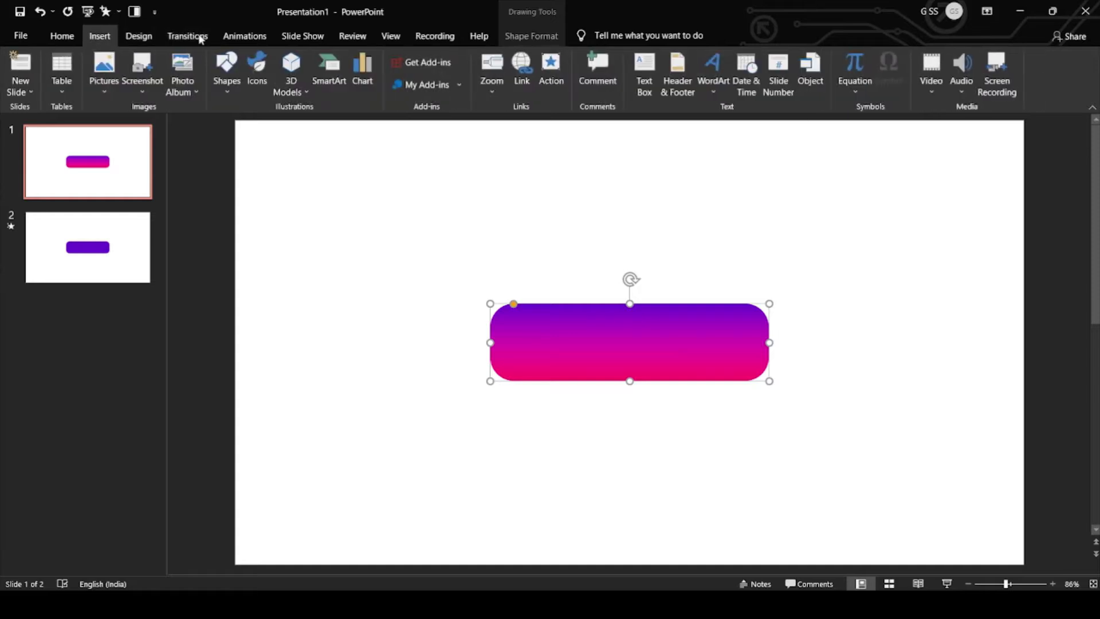
{"action": "left_click", "coordinate": [560, 67]}
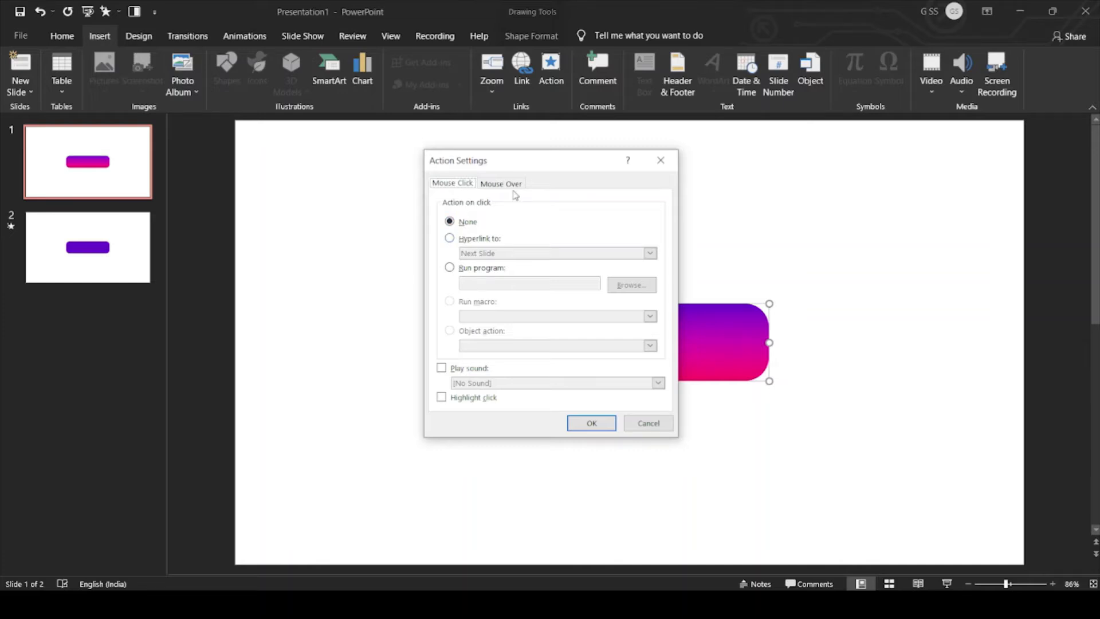
{"action": "left_click", "coordinate": [518, 185]}
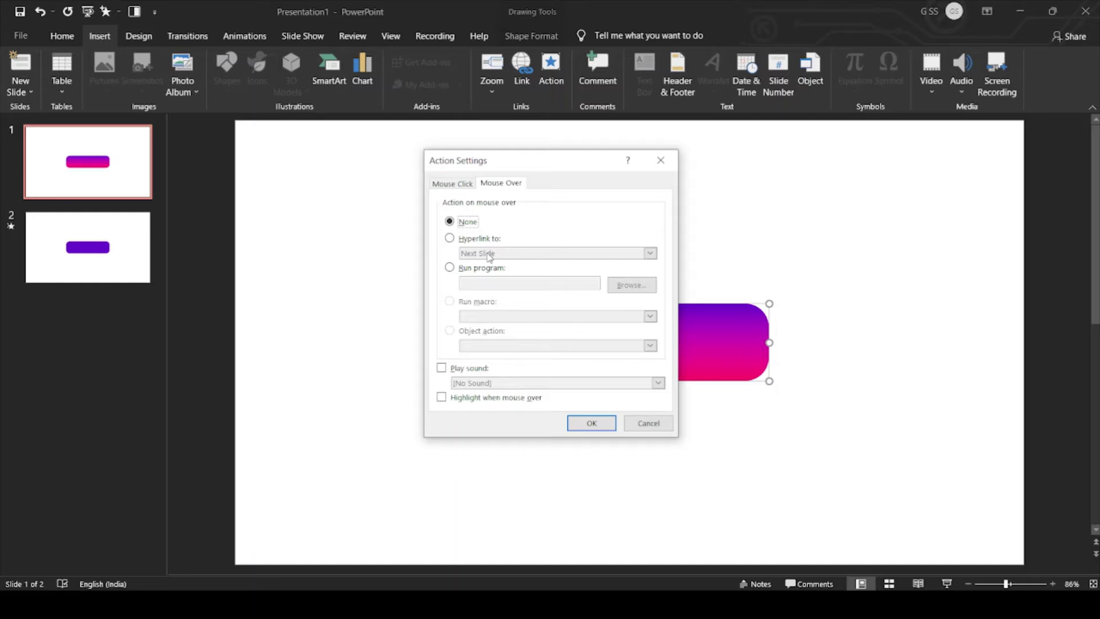
{"action": "left_click", "coordinate": [480, 239]}
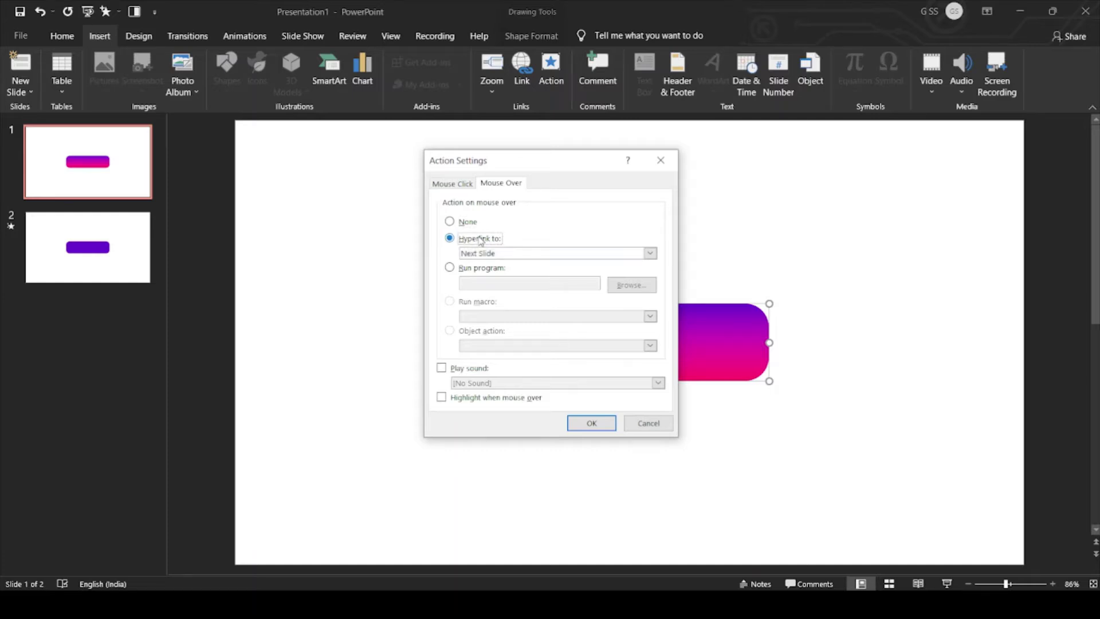
{"action": "left_click", "coordinate": [482, 259]}
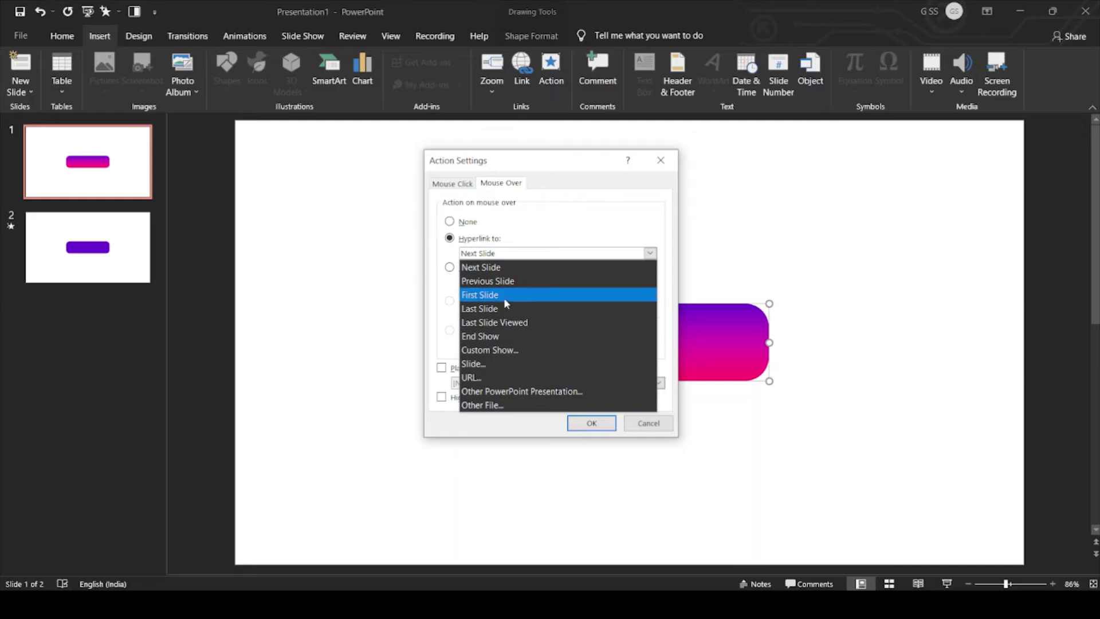
{"action": "left_click", "coordinate": [481, 373]}
{"action": "left_click", "coordinate": [441, 243]}
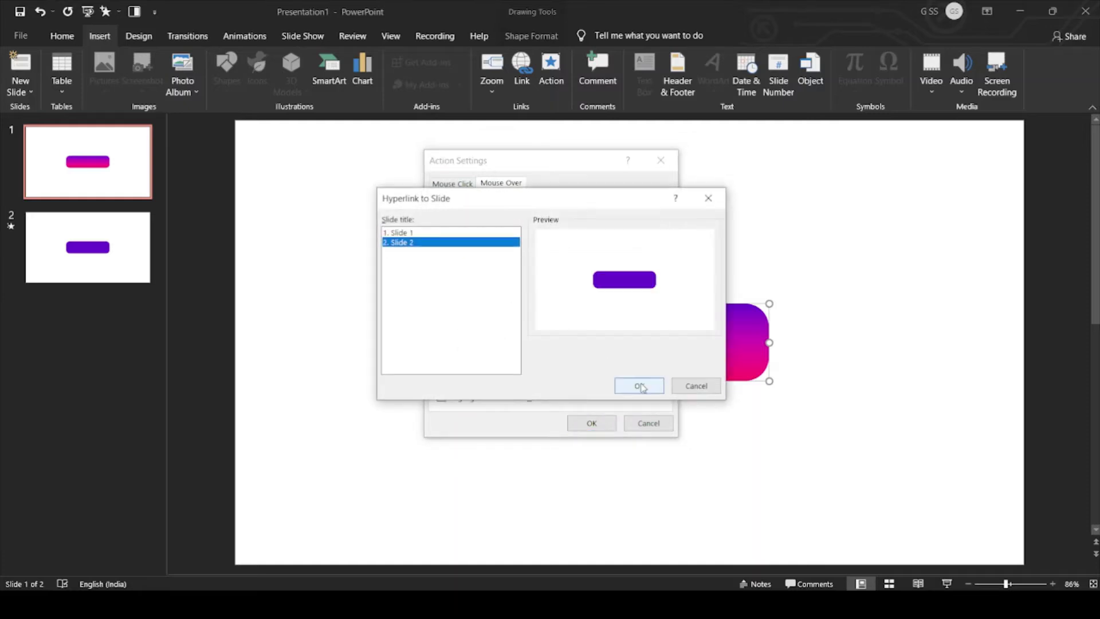
{"action": "left_click", "coordinate": [637, 386]}
{"action": "left_click", "coordinate": [592, 423]}
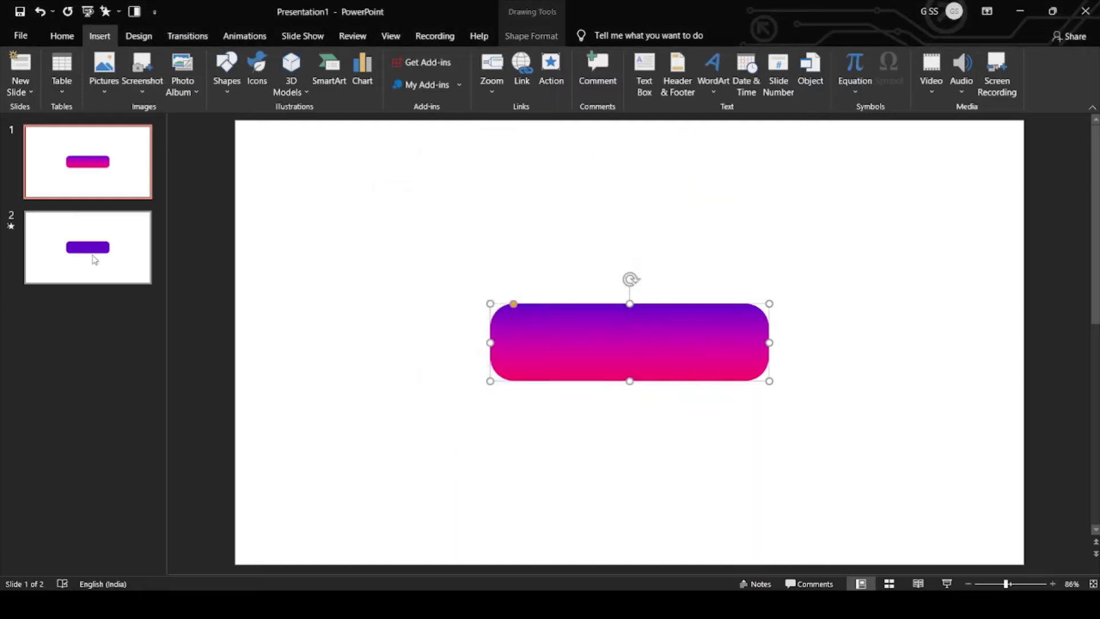
{"action": "left_click", "coordinate": [58, 247]}
{"action": "left_click", "coordinate": [62, 36]}
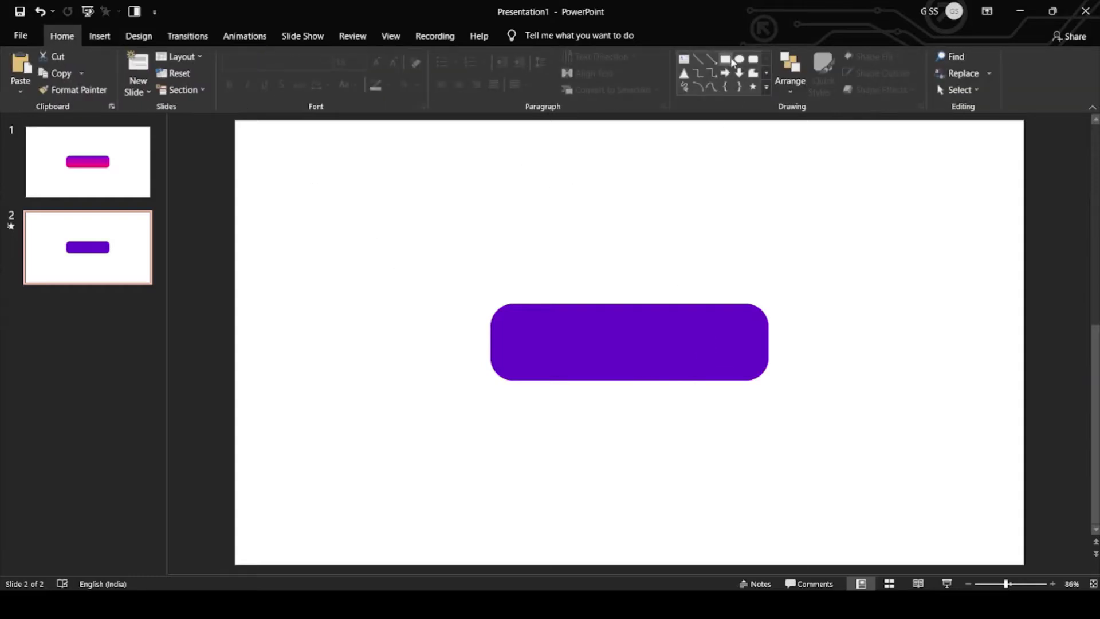
Step: Draw a rectangle covering the whole slide and set its fill transparency to 100%
{"action": "left_click", "coordinate": [726, 59]}
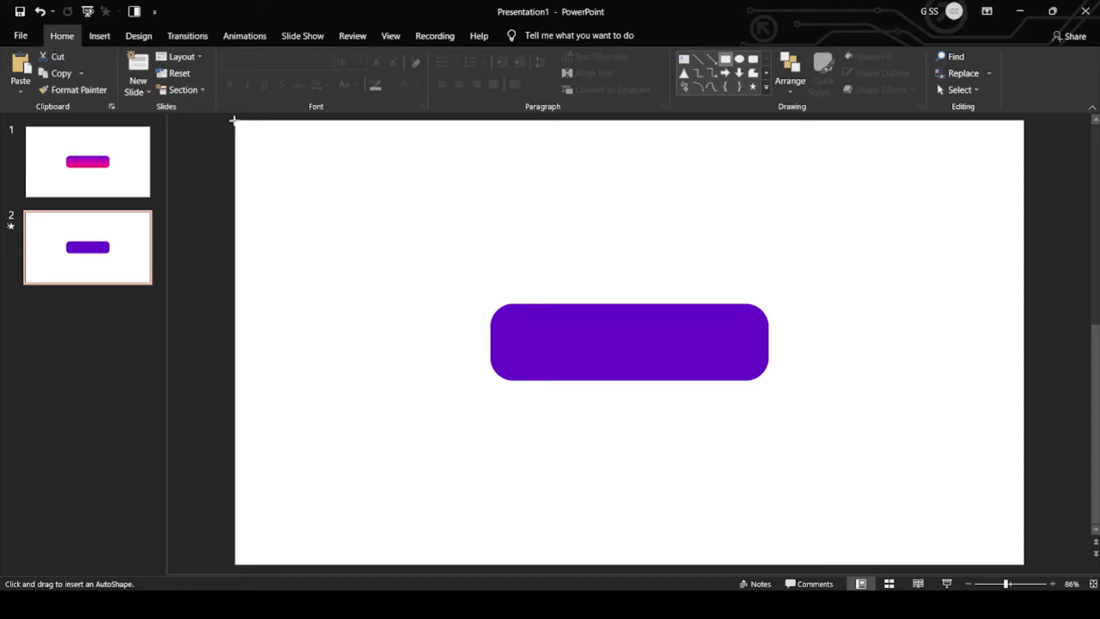
{"action": "left_click_drag", "start_coordinate": [234, 120], "coordinate": [1024, 566]}
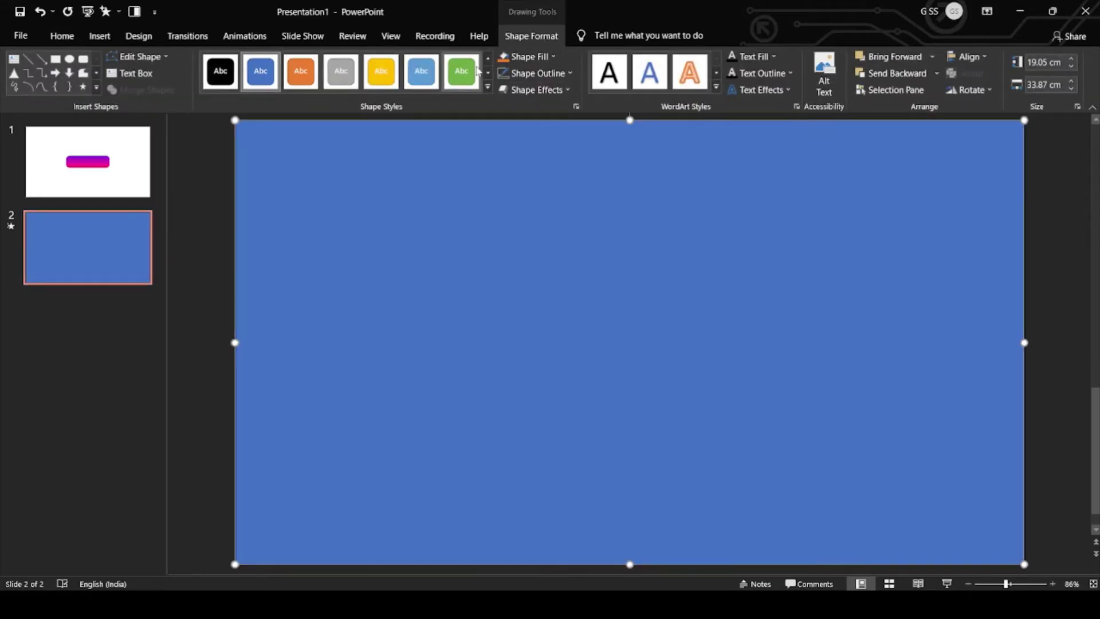
{"action": "left_click", "coordinate": [541, 59]}
{"action": "left_click", "coordinate": [542, 61]}
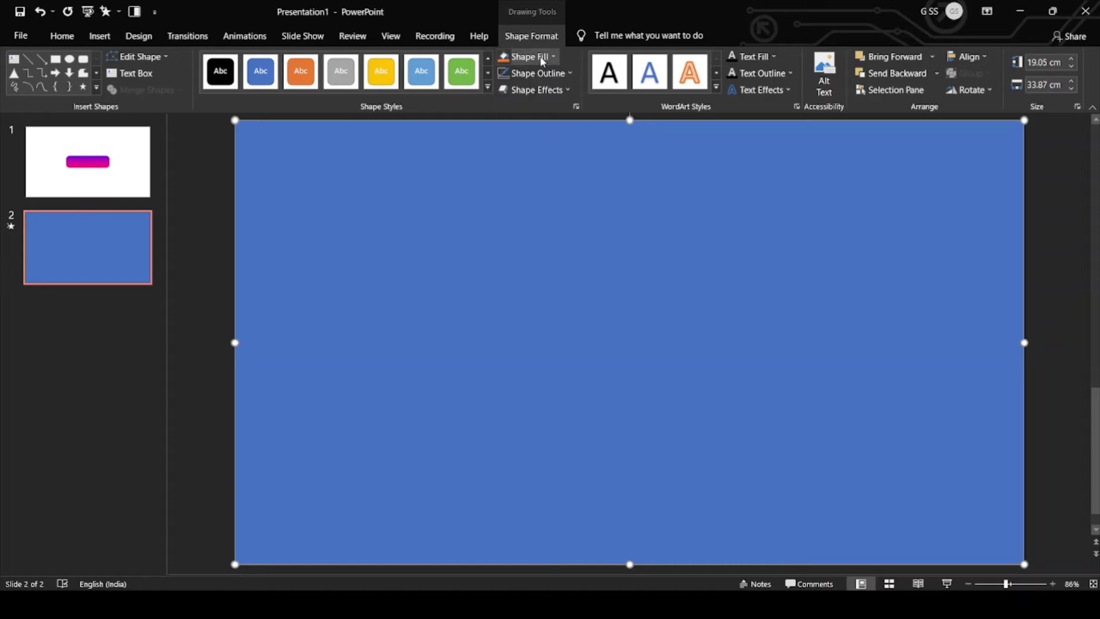
{"action": "right_click", "coordinate": [545, 227]}
{"action": "left_click", "coordinate": [588, 531]}
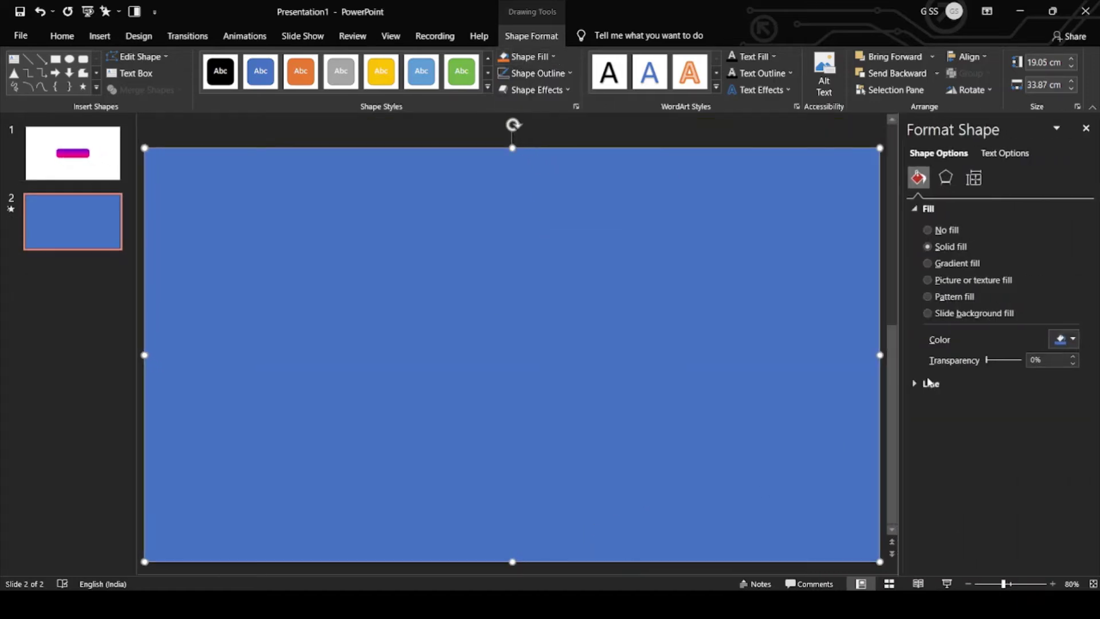
{"action": "left_click_drag", "start_coordinate": [988, 359], "coordinate": [1021, 360]}
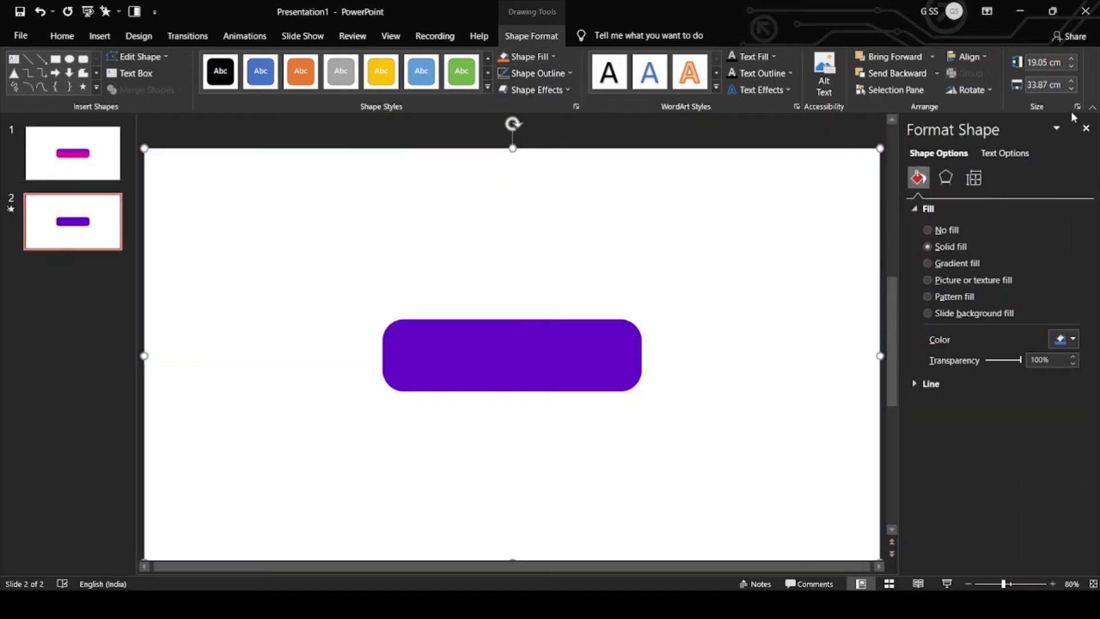
{"action": "left_click", "coordinate": [1086, 128]}
Step: Send the transparent rectangle behind the purple button and select it
{"action": "right_click", "coordinate": [686, 261]}
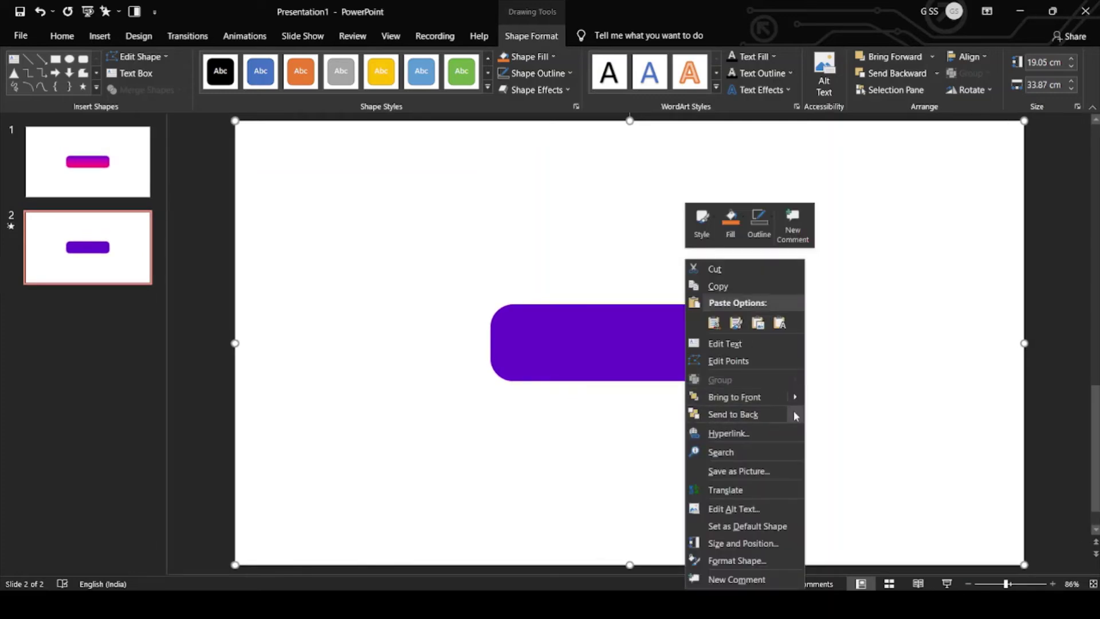
{"action": "mouse_move", "coordinate": [795, 415]}
{"action": "left_click", "coordinate": [835, 415]}
{"action": "left_click", "coordinate": [212, 291]}
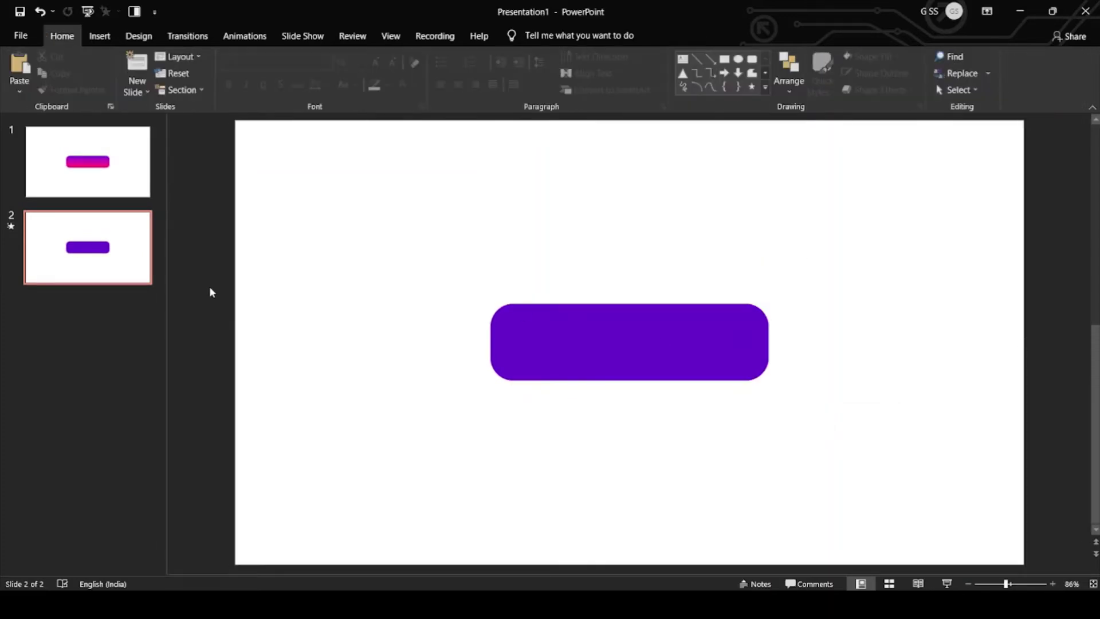
{"action": "left_click", "coordinate": [285, 256]}
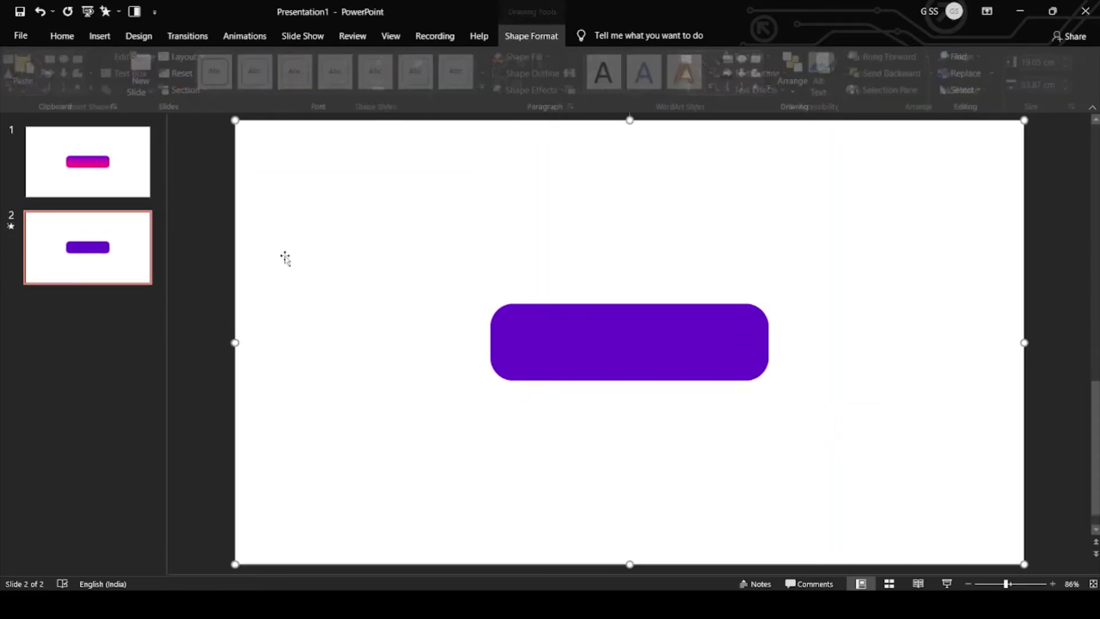
{"action": "left_click", "coordinate": [216, 309]}
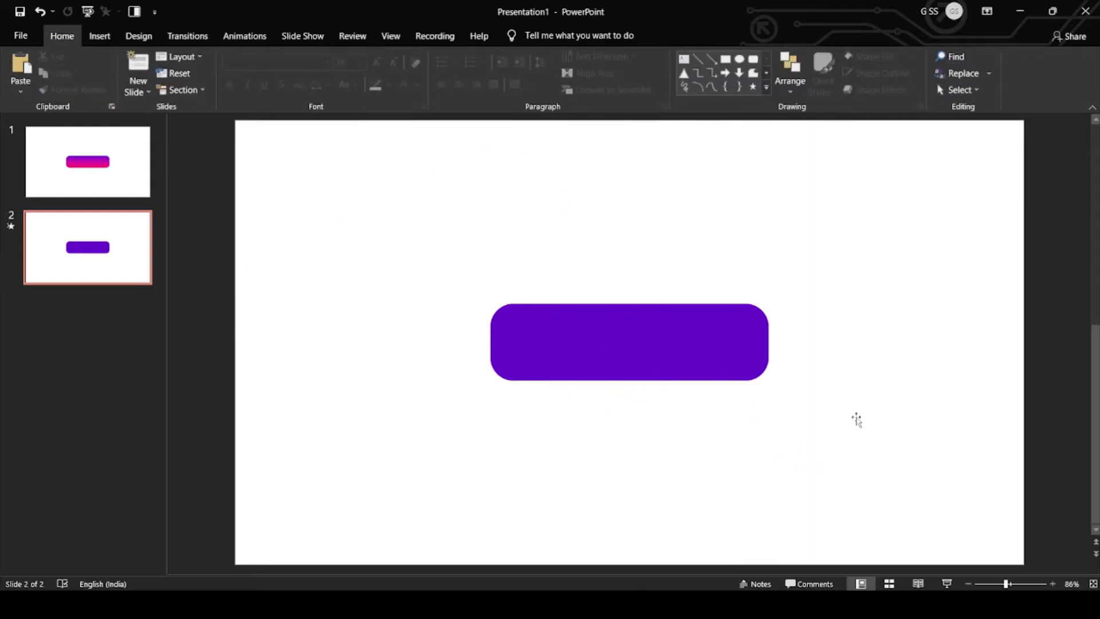
{"action": "left_click", "coordinate": [914, 422]}
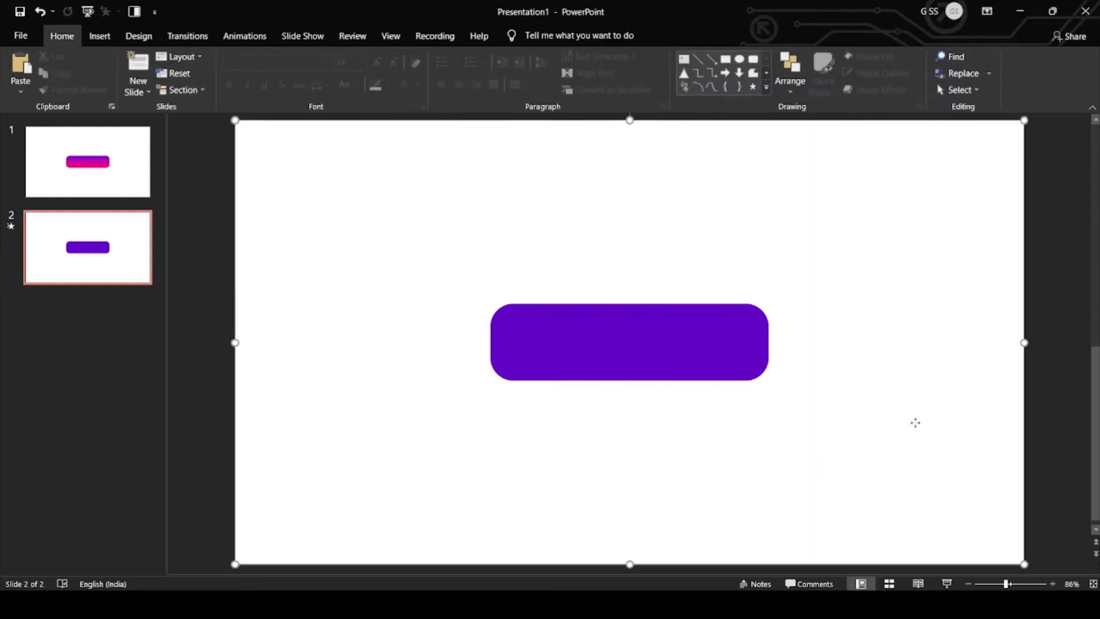
Step: Give the transparent full-slide rectangle a Mouse Over hyperlink to Slide 1, then open slide 1
{"action": "left_click", "coordinate": [99, 36]}
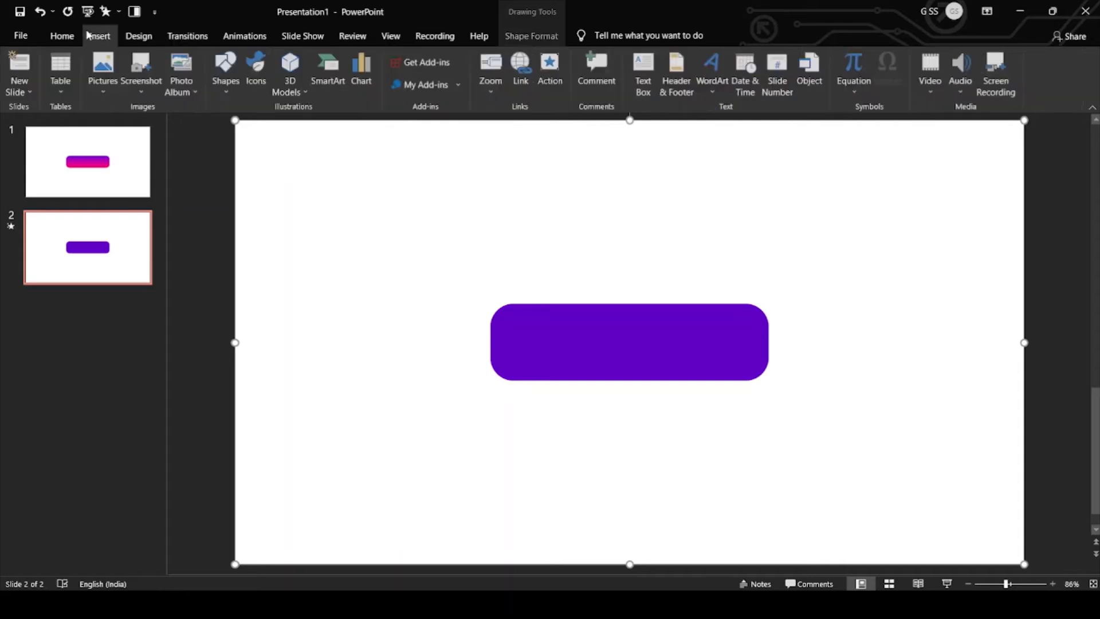
{"action": "left_click", "coordinate": [550, 86]}
{"action": "left_click", "coordinate": [500, 185]}
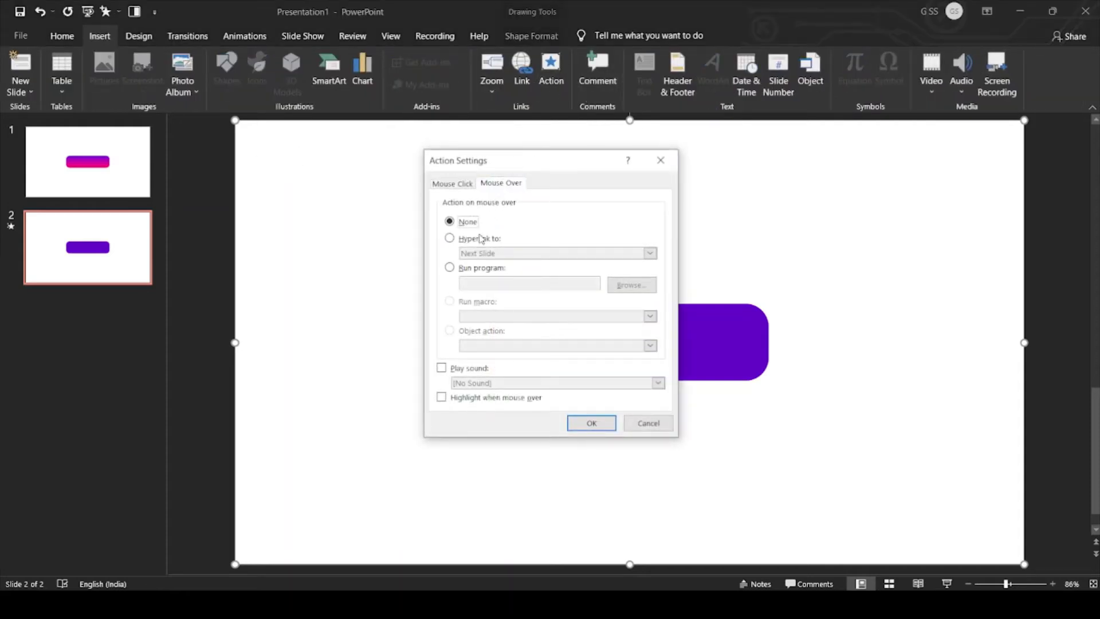
{"action": "left_click", "coordinate": [480, 239]}
{"action": "left_click", "coordinate": [491, 255]}
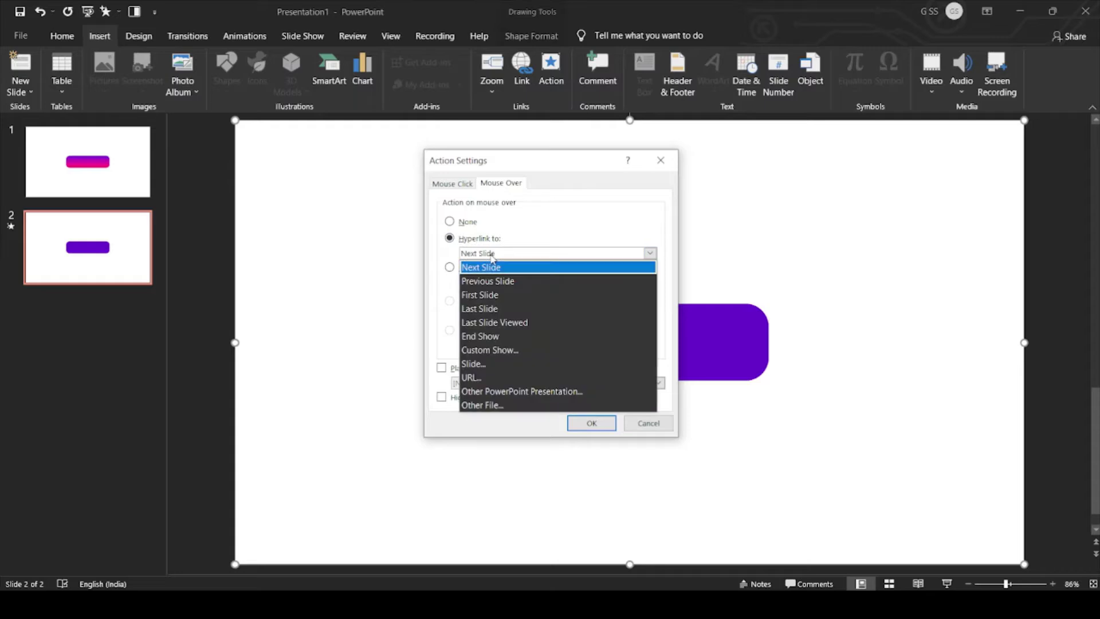
{"action": "left_click", "coordinate": [486, 364]}
{"action": "left_click", "coordinate": [639, 386]}
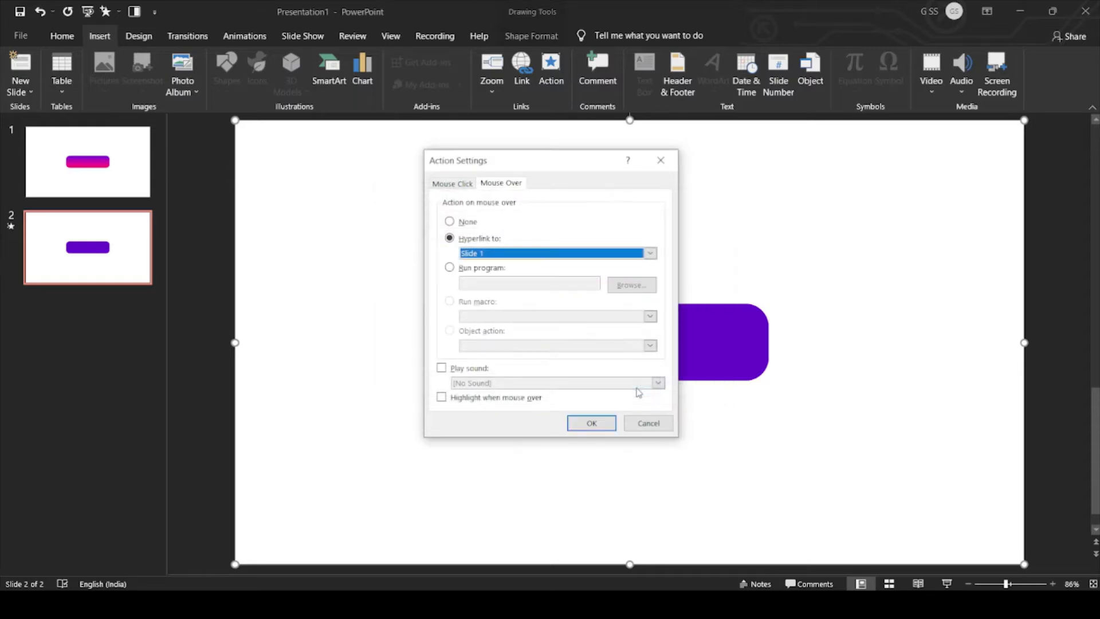
{"action": "left_click", "coordinate": [591, 423]}
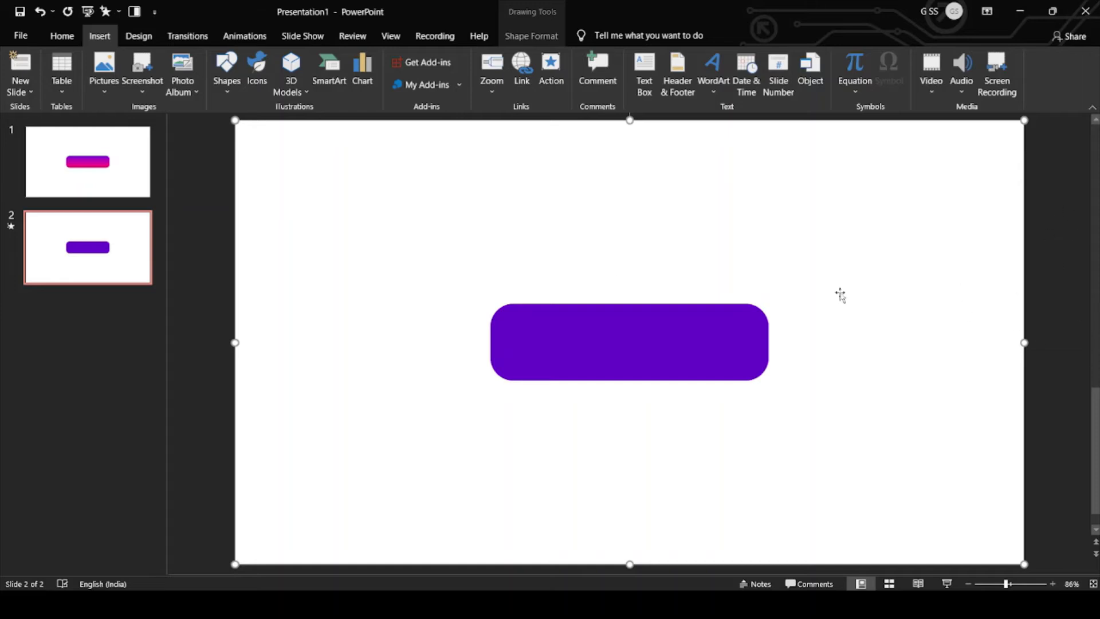
{"action": "left_click", "coordinate": [89, 166]}
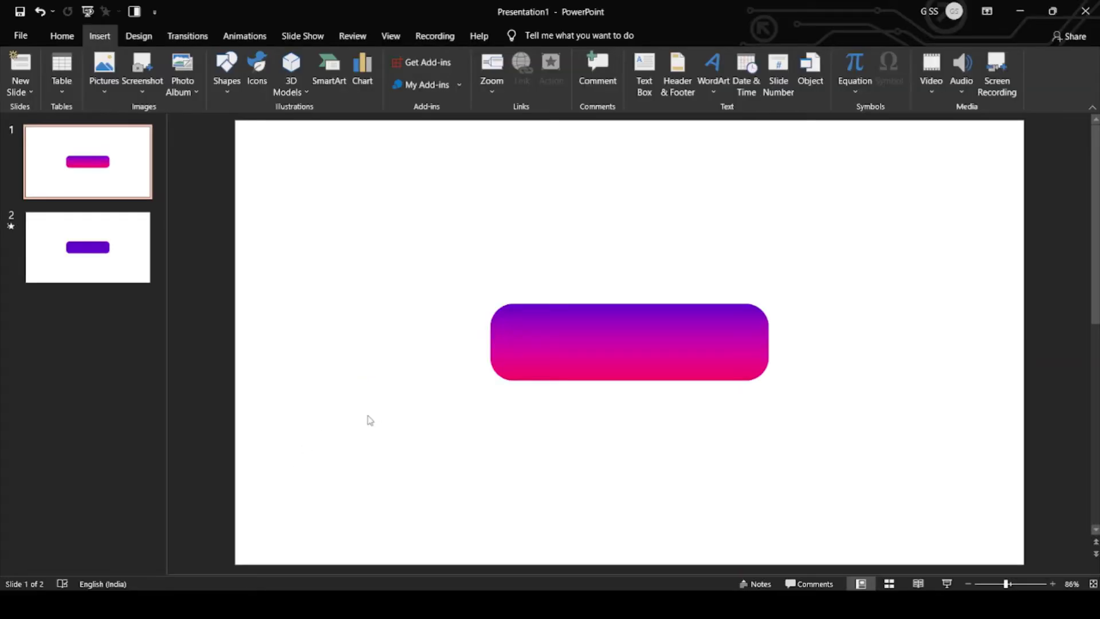
Step: Apply Morph to slide 1 and set its duration to 0.5 seconds
{"action": "left_click", "coordinate": [187, 35]}
{"action": "left_click", "coordinate": [140, 70]}
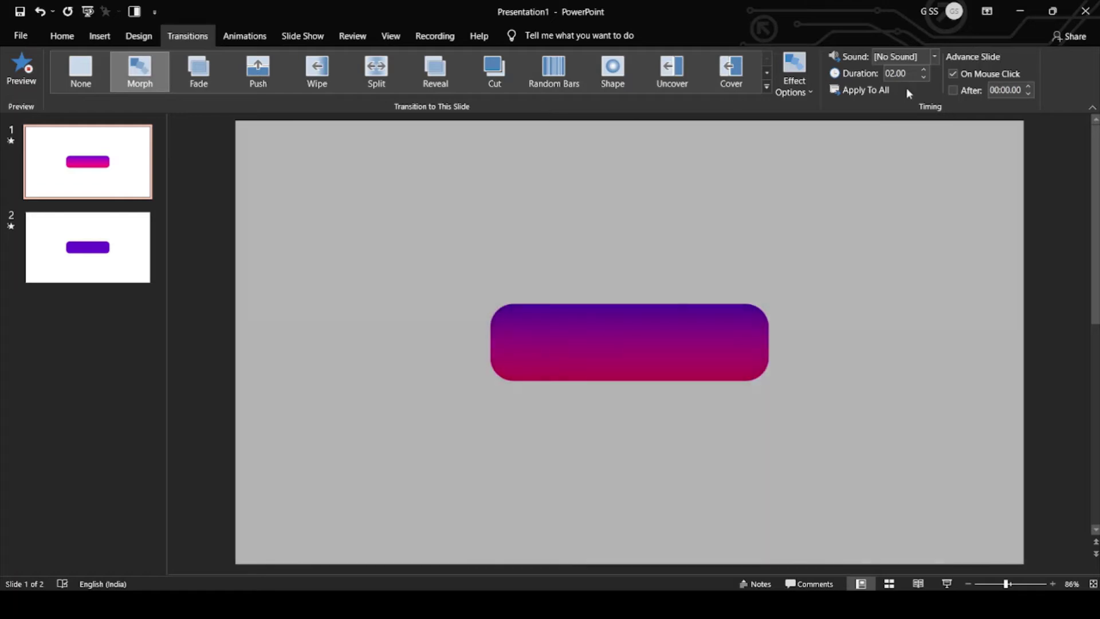
{"action": "double_click", "coordinate": [902, 72]}
{"action": "type", "text": "00.50"}
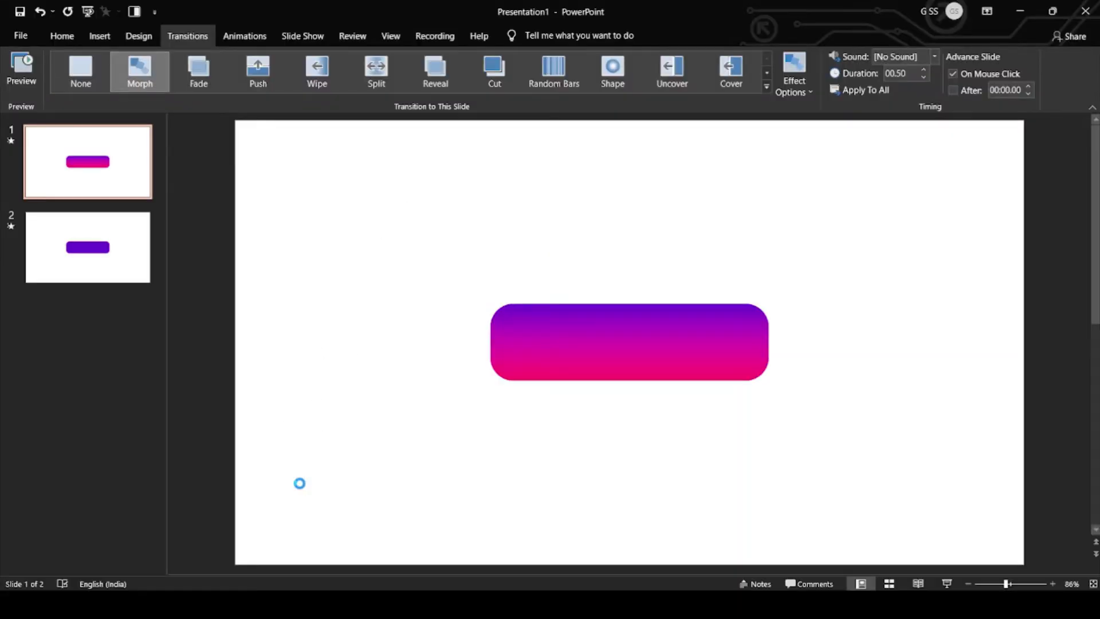
Step: Empty the new presentation's slide and paste in the gradient button from Presentation1
{"action": "key", "text": "ctrl+a"}
{"action": "key", "text": "Delete"}
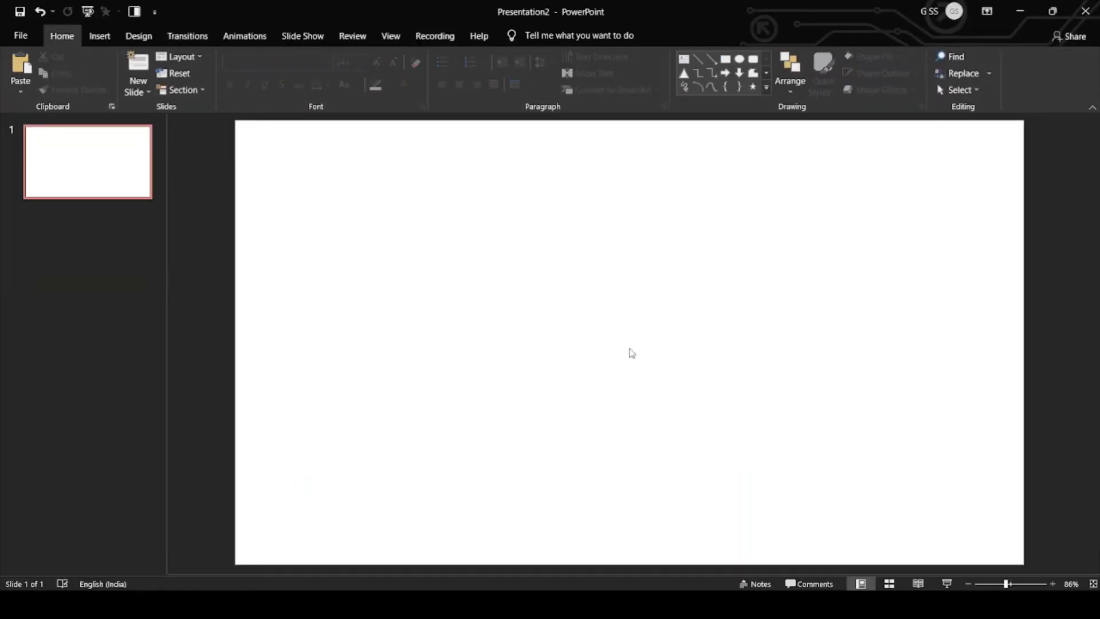
{"action": "key", "text": "alt+Tab"}
{"action": "left_click", "coordinate": [613, 321]}
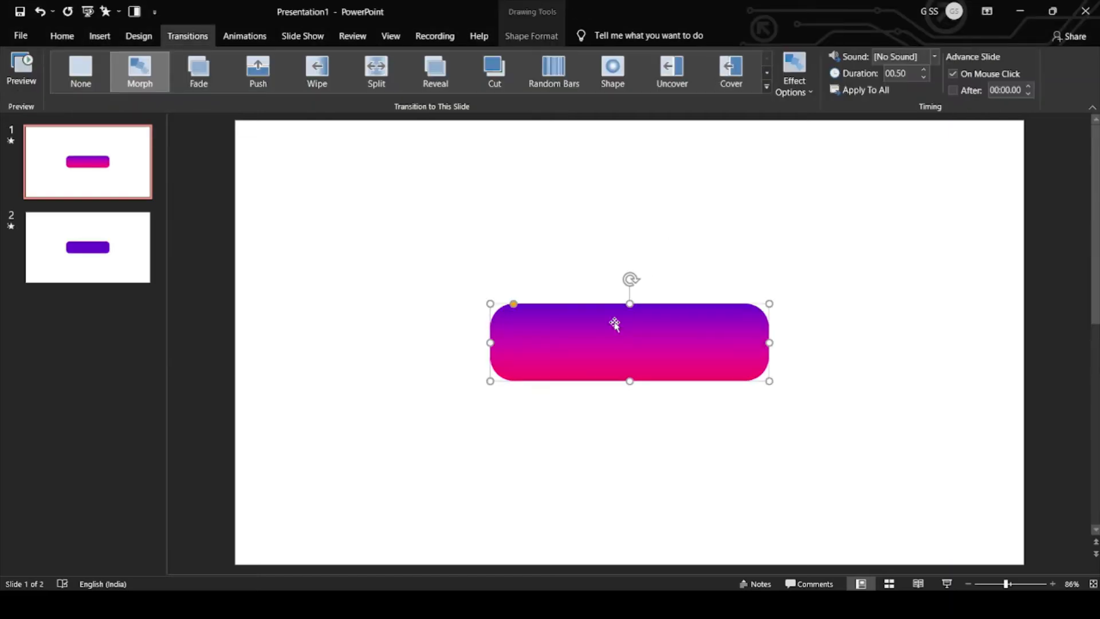
{"action": "key", "text": "alt+Tab"}
{"action": "key", "text": "ctrl+v"}
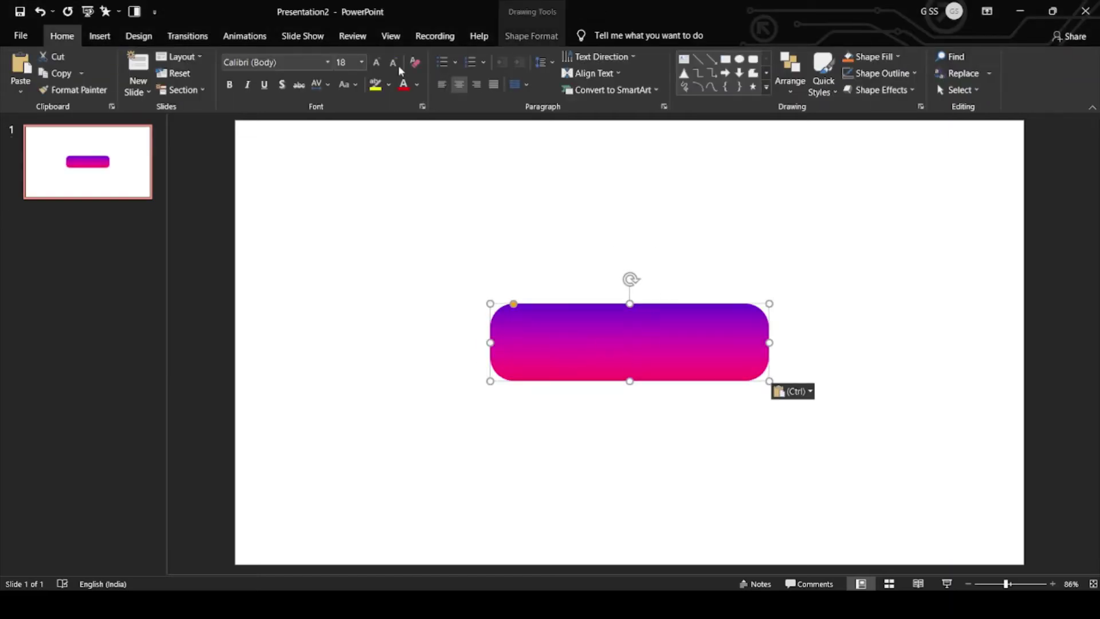
Step: Set the pasted button's mouse-over action to none and fill it light blue
{"action": "left_click", "coordinate": [106, 11]}
{"action": "left_click", "coordinate": [721, 275]}
{"action": "left_click", "coordinate": [99, 36]}
{"action": "left_click", "coordinate": [551, 70]}
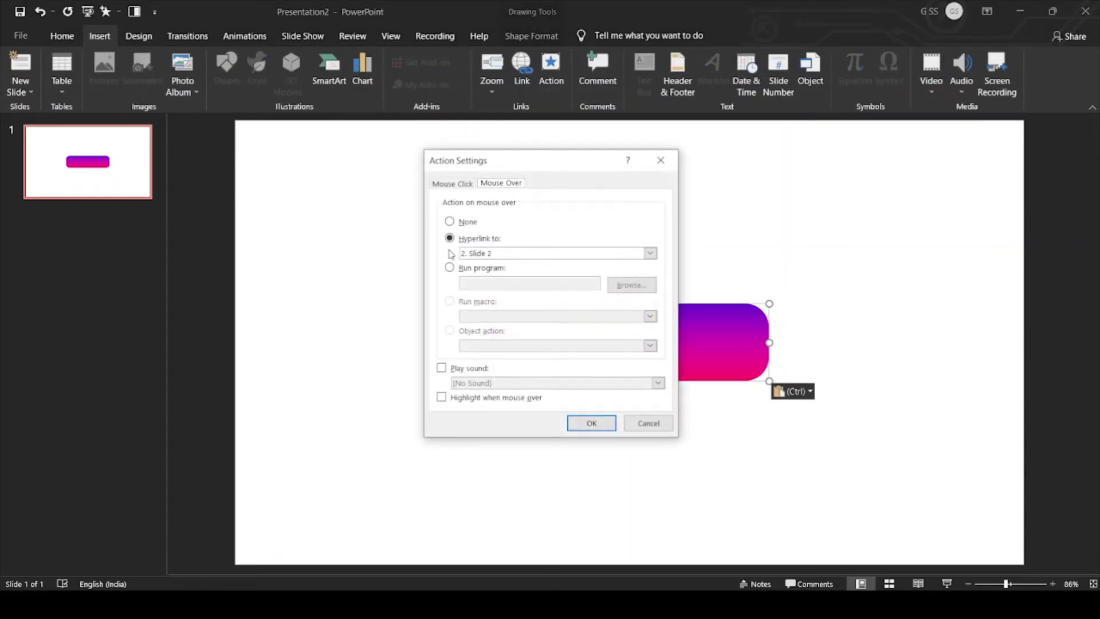
{"action": "left_click", "coordinate": [450, 221]}
{"action": "left_click", "coordinate": [647, 423]}
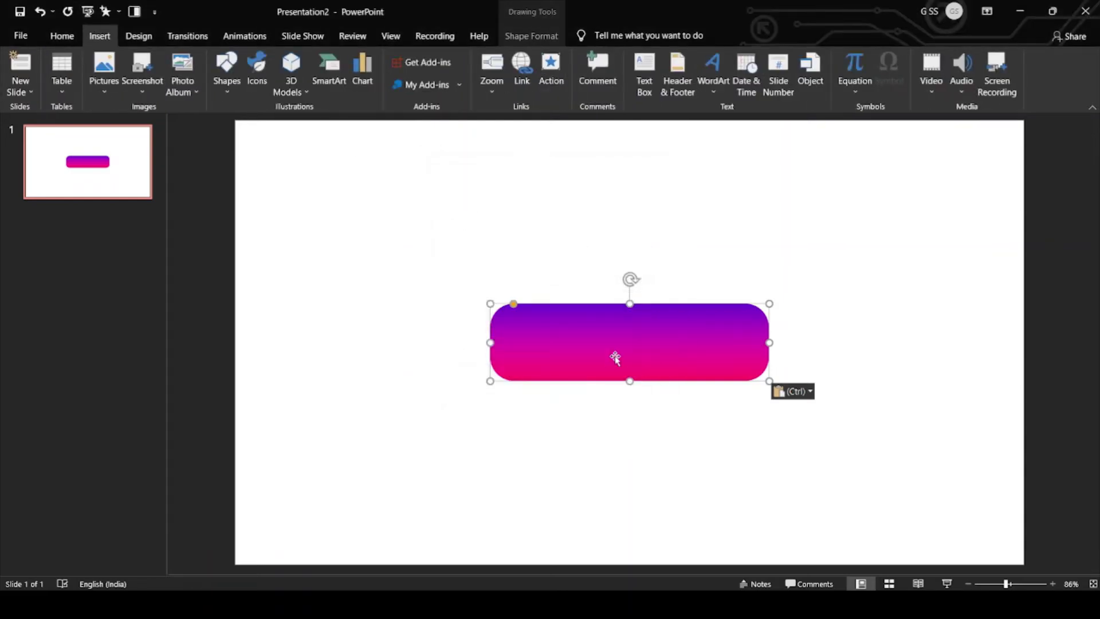
{"action": "left_click", "coordinate": [532, 35]}
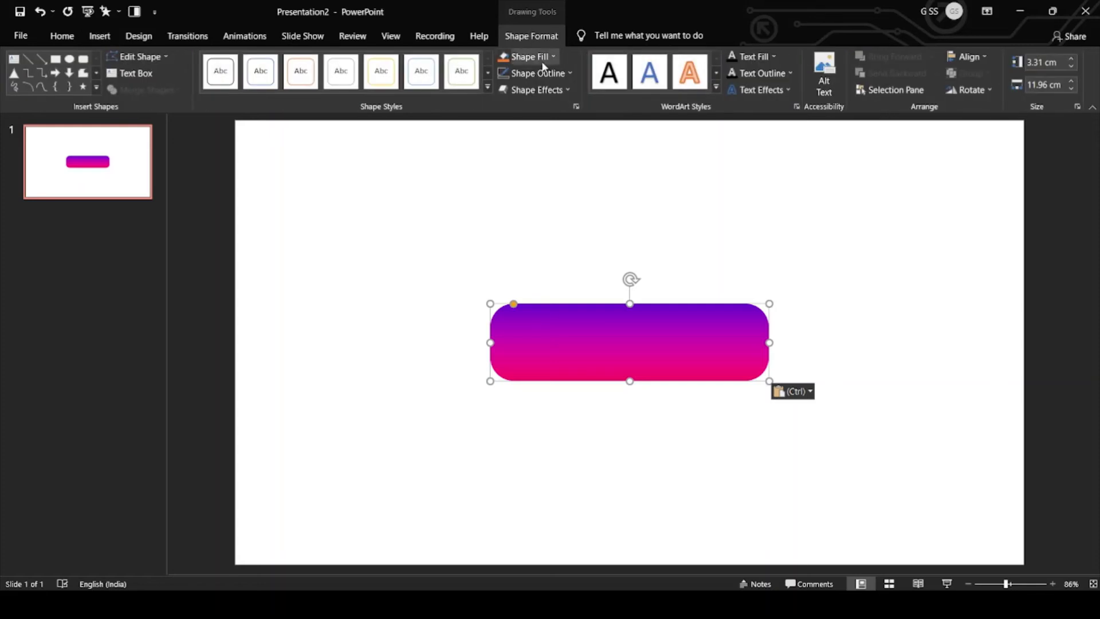
{"action": "left_click", "coordinate": [541, 58]}
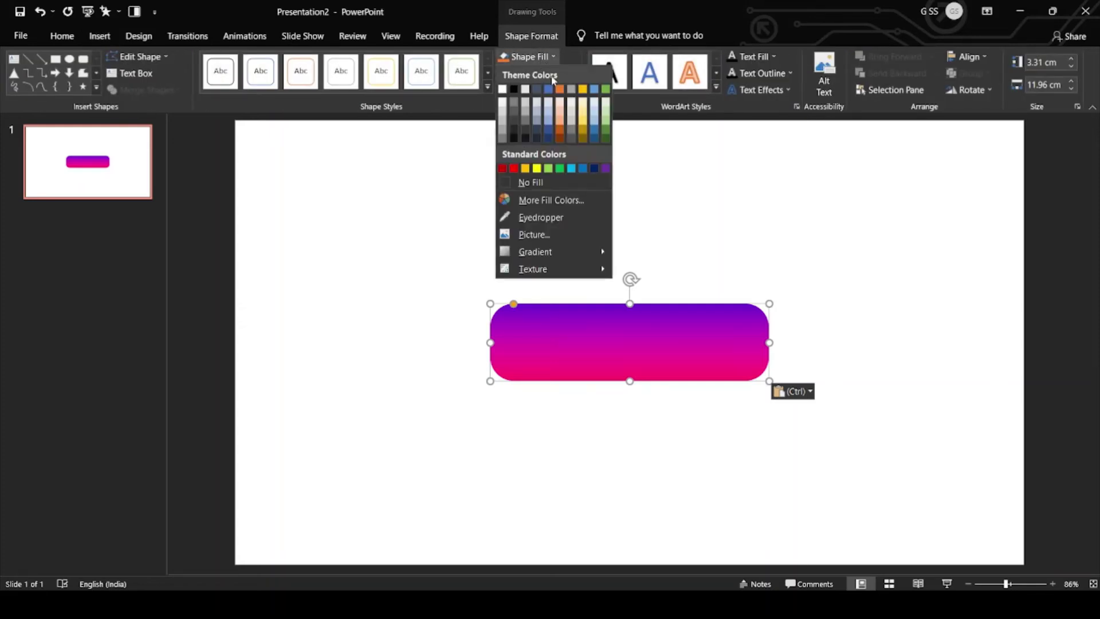
{"action": "left_click", "coordinate": [571, 169]}
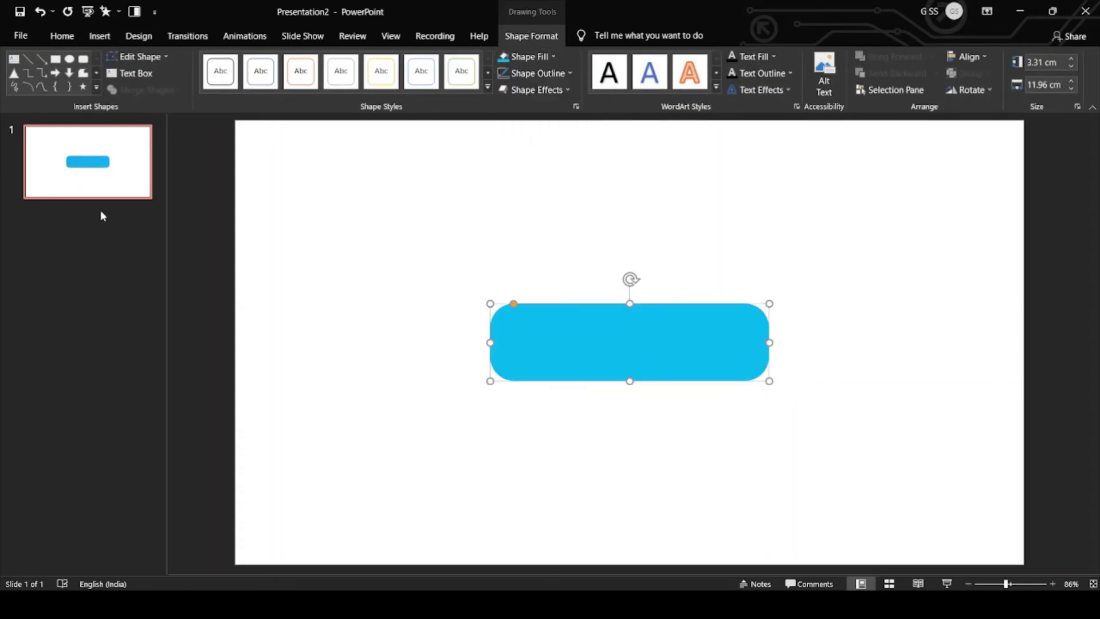
Step: Duplicate the slide and fill slide 2's button with darker Blue
{"action": "right_click", "coordinate": [93, 163]}
{"action": "left_click", "coordinate": [130, 263]}
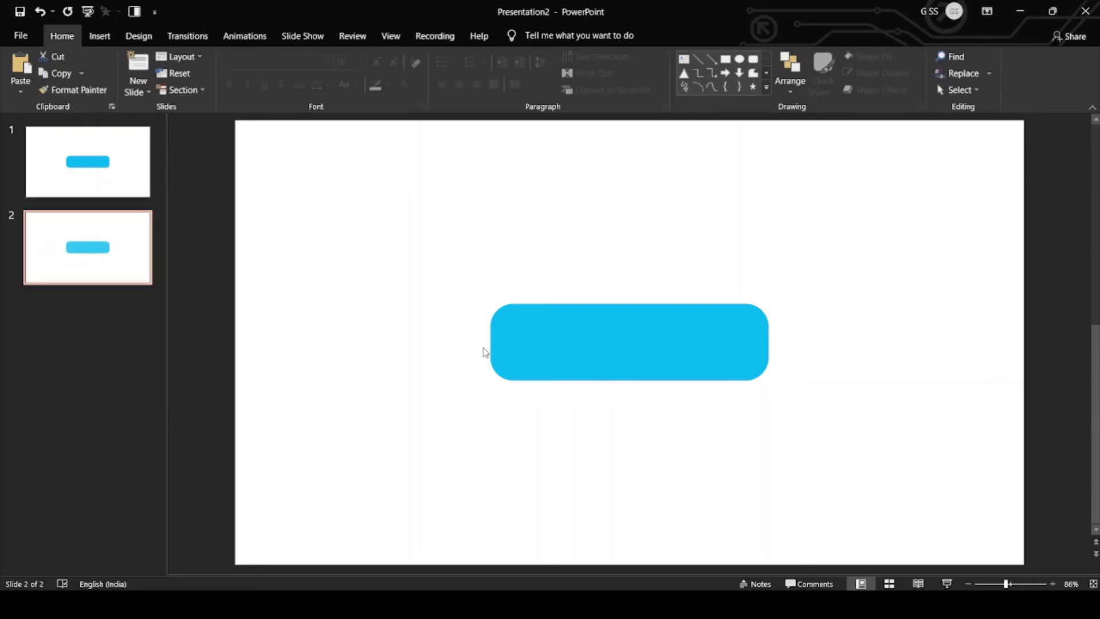
{"action": "left_click", "coordinate": [606, 352]}
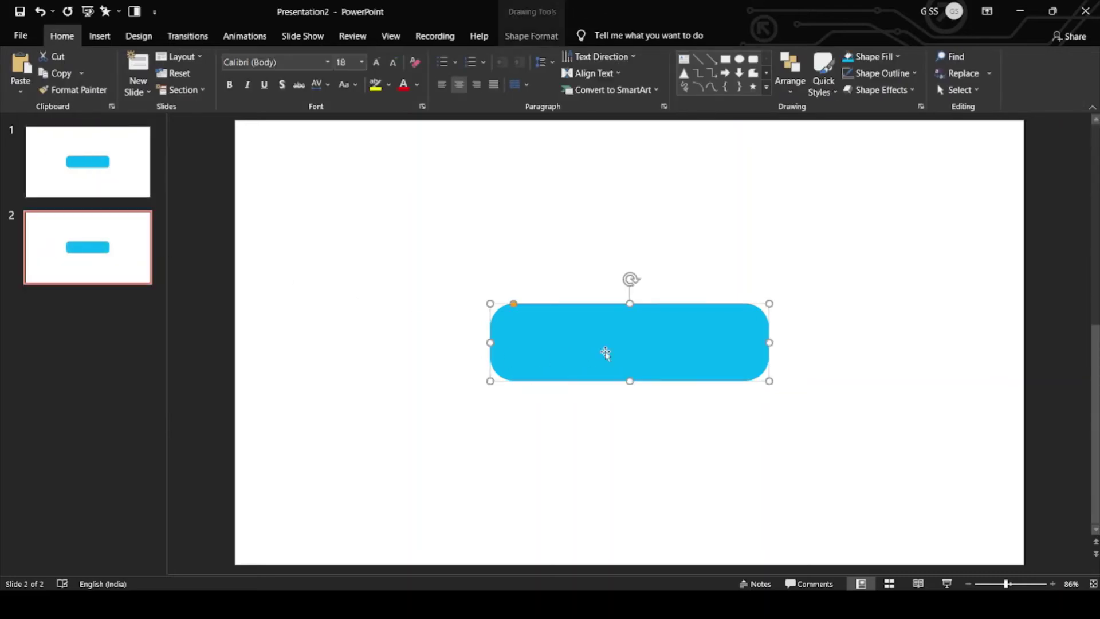
{"action": "left_click", "coordinate": [538, 36]}
{"action": "left_click", "coordinate": [550, 57]}
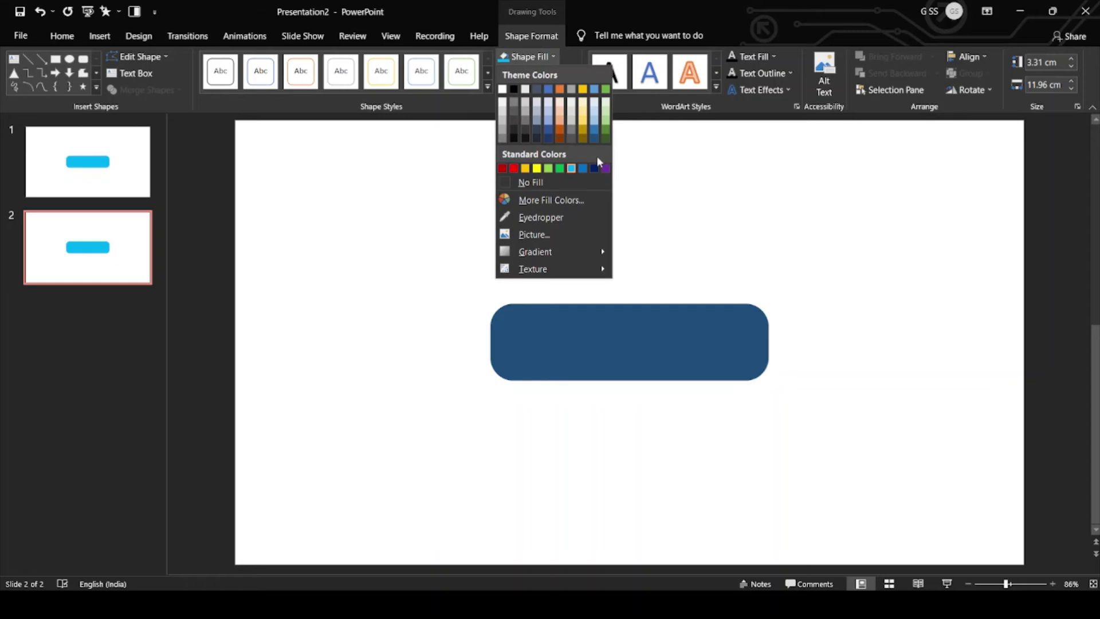
{"action": "left_click", "coordinate": [584, 168]}
Step: Add an outer centred shadow to the button with size 106% and blur 20 pt
{"action": "right_click", "coordinate": [613, 319]}
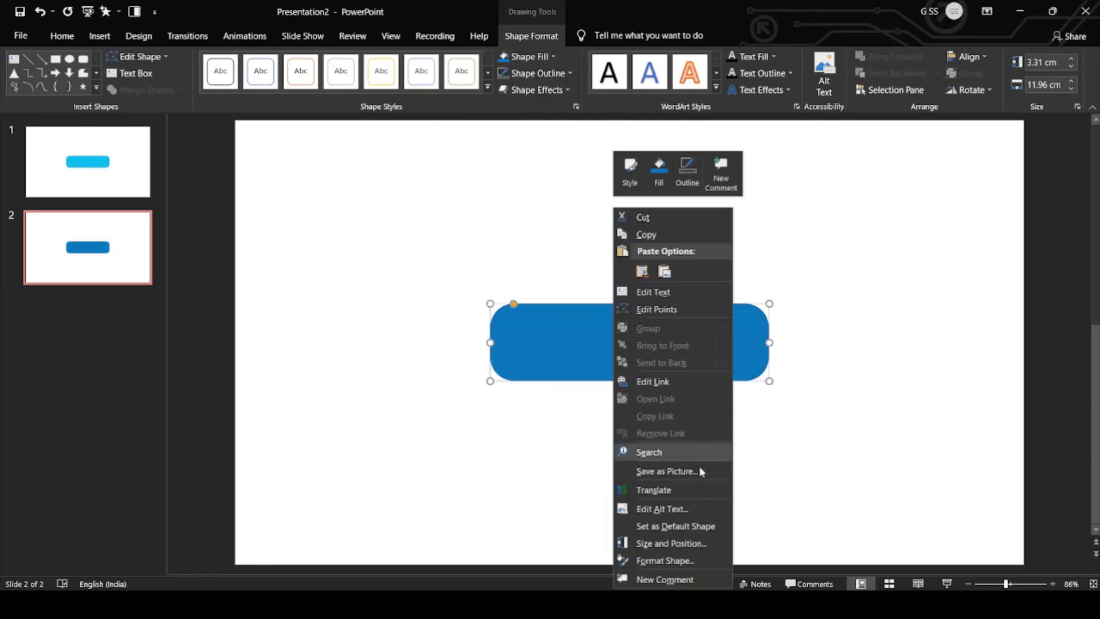
{"action": "left_click", "coordinate": [659, 560]}
{"action": "left_click", "coordinate": [946, 179]}
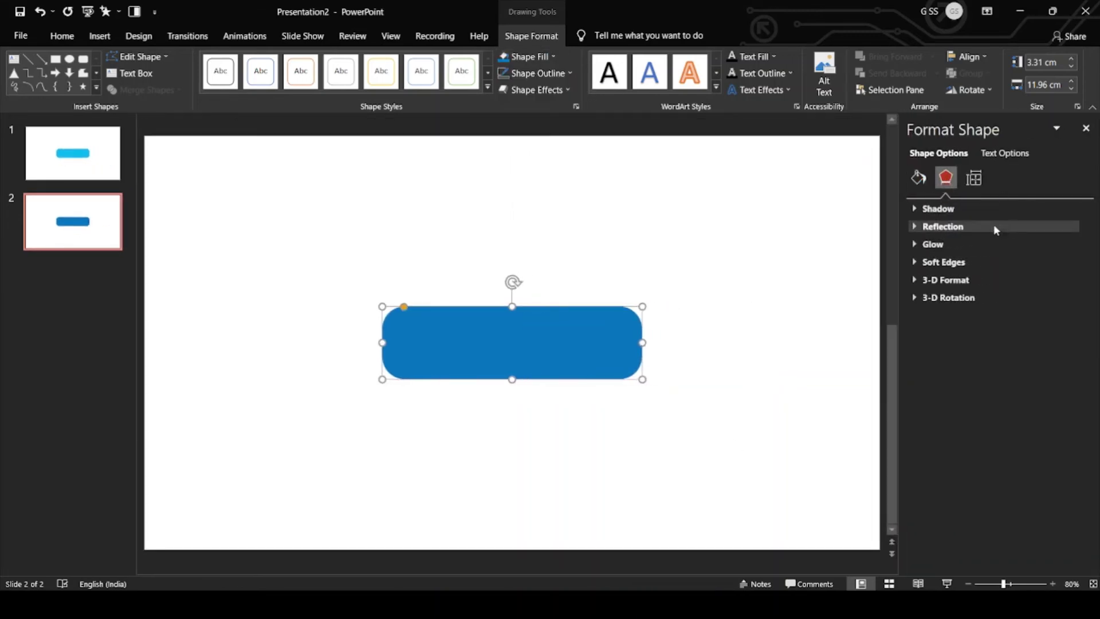
{"action": "left_click", "coordinate": [934, 208]}
{"action": "left_click", "coordinate": [1064, 227]}
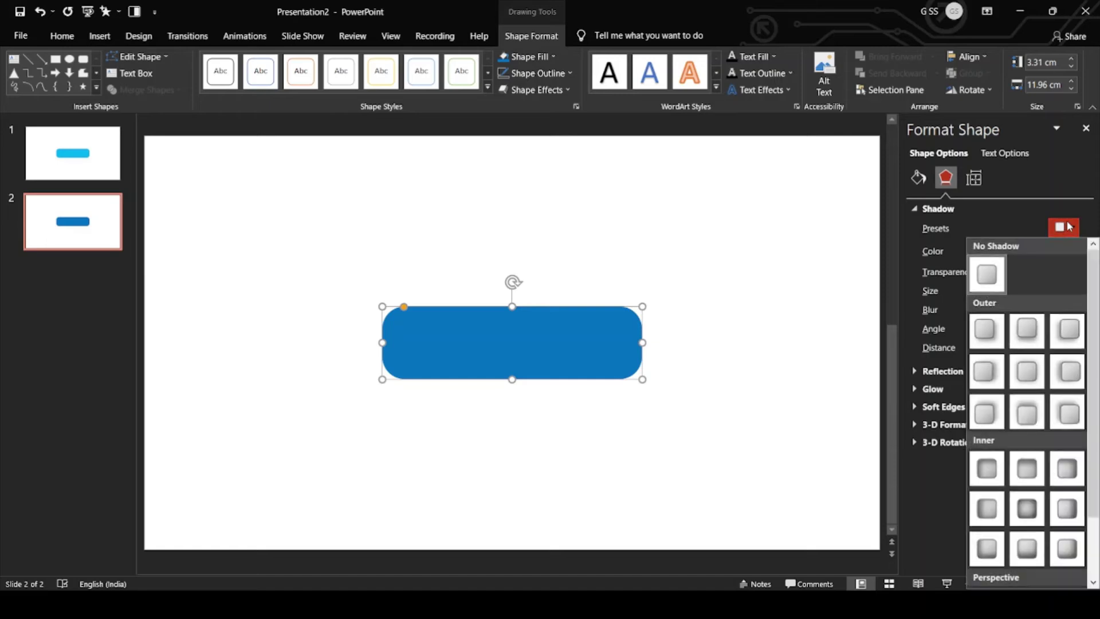
{"action": "left_click", "coordinate": [1030, 380]}
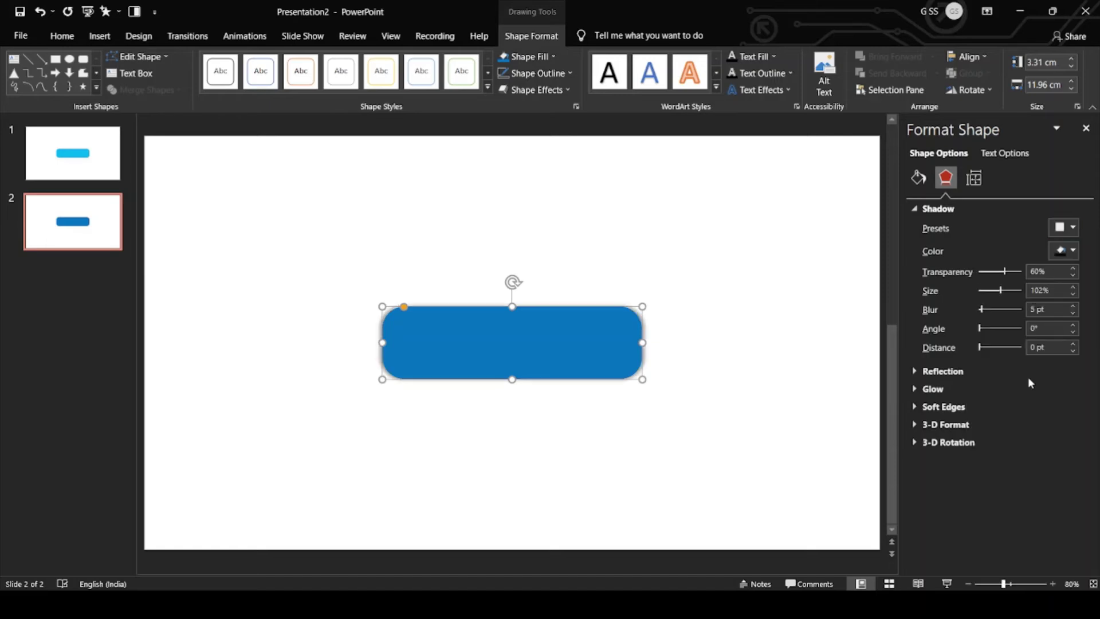
{"action": "left_click", "coordinate": [1073, 288]}
{"action": "left_click", "coordinate": [1073, 288]}
{"action": "left_click", "coordinate": [1073, 287]}
{"action": "left_click", "coordinate": [1073, 287]}
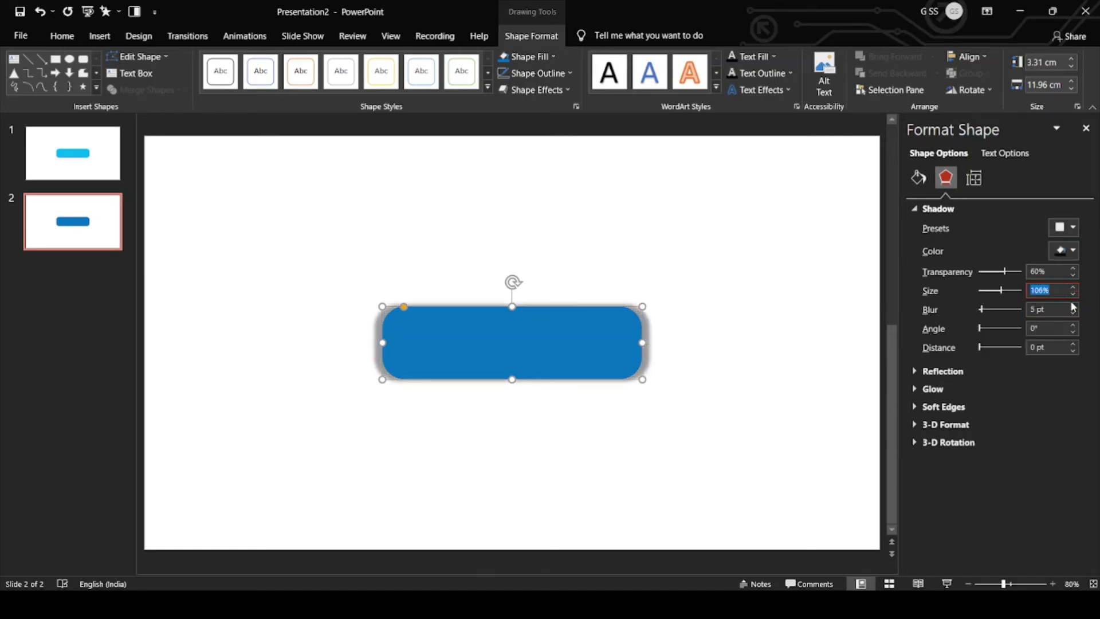
{"action": "left_click", "coordinate": [1073, 308]}
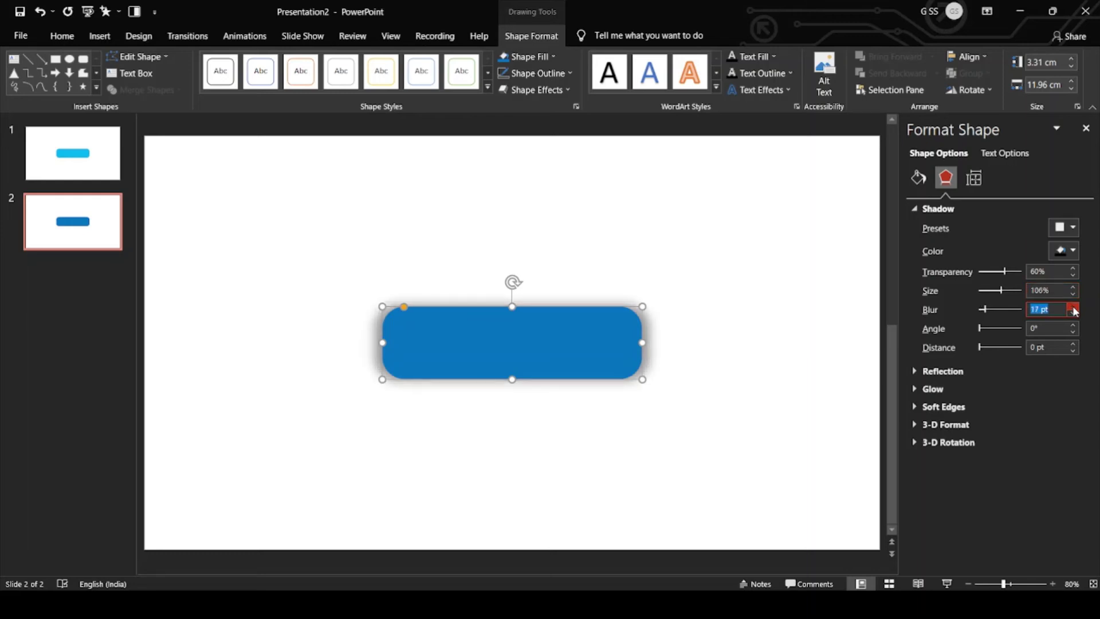
{"action": "left_click", "coordinate": [1086, 128]}
Step: Set slide 1's HOVER ME button text to the MADE Soulmaze font at size 40
{"action": "left_click", "coordinate": [92, 166]}
{"action": "left_click", "coordinate": [560, 318]}
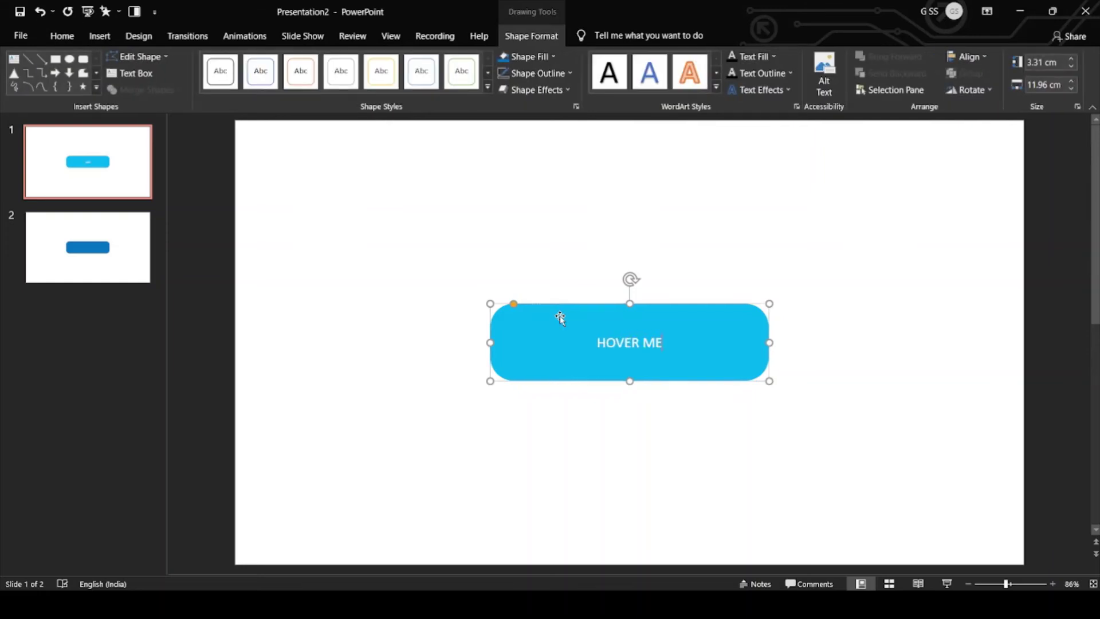
{"action": "key", "text": "F2"}
{"action": "left_click", "coordinate": [62, 36]}
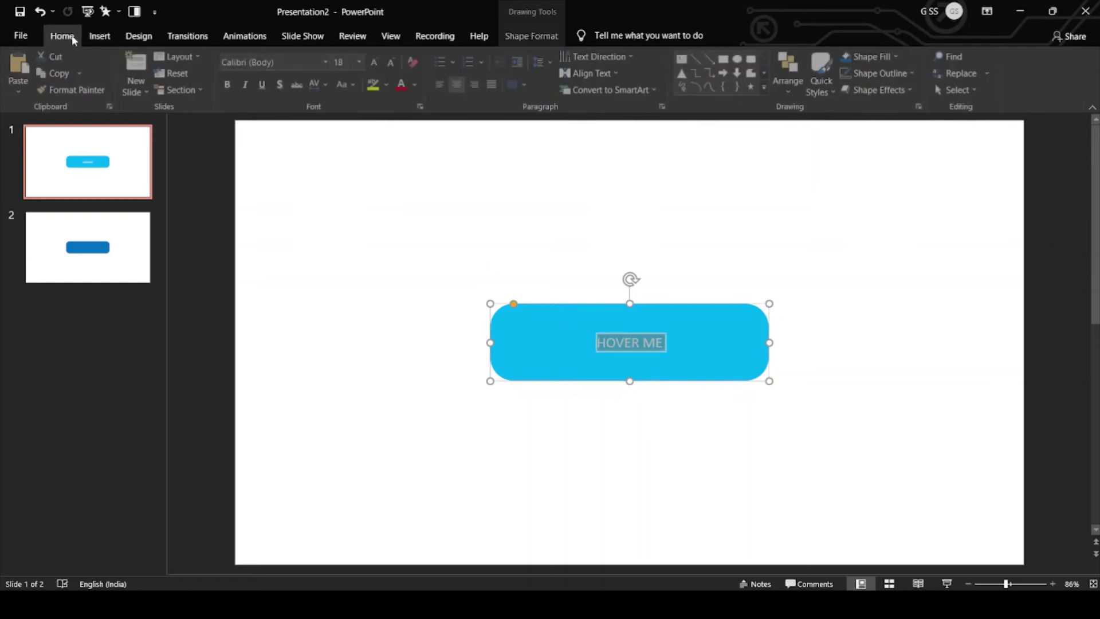
{"action": "left_click", "coordinate": [273, 62]}
{"action": "key", "text": "Return"}
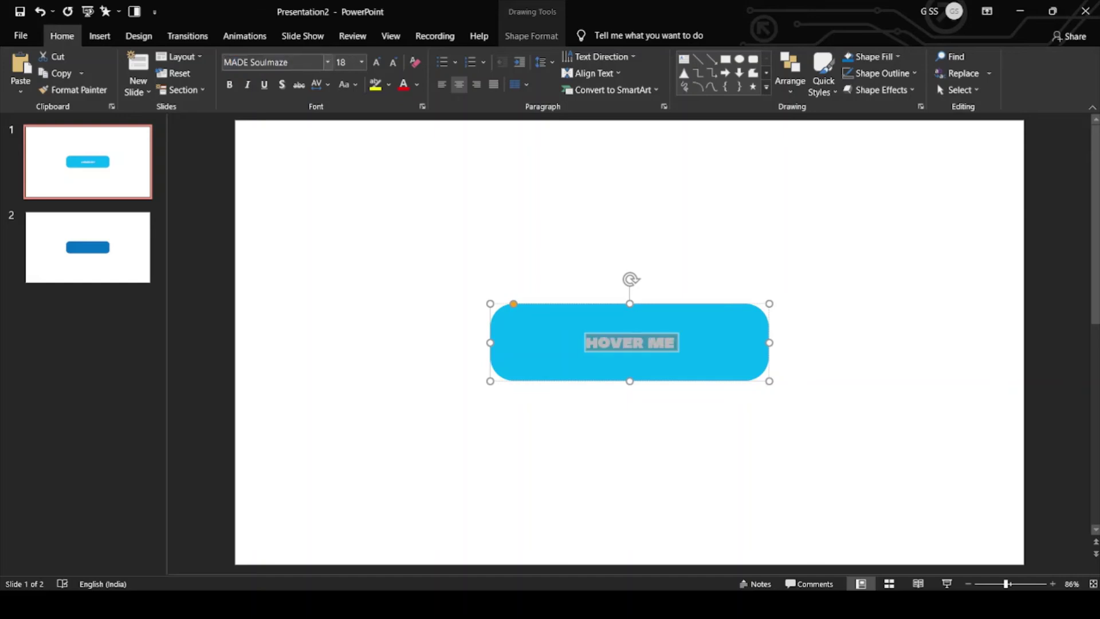
{"action": "left_click", "coordinate": [376, 62]}
{"action": "left_click", "coordinate": [376, 62]}
{"action": "left_click", "coordinate": [377, 62]}
{"action": "left_click", "coordinate": [377, 61]}
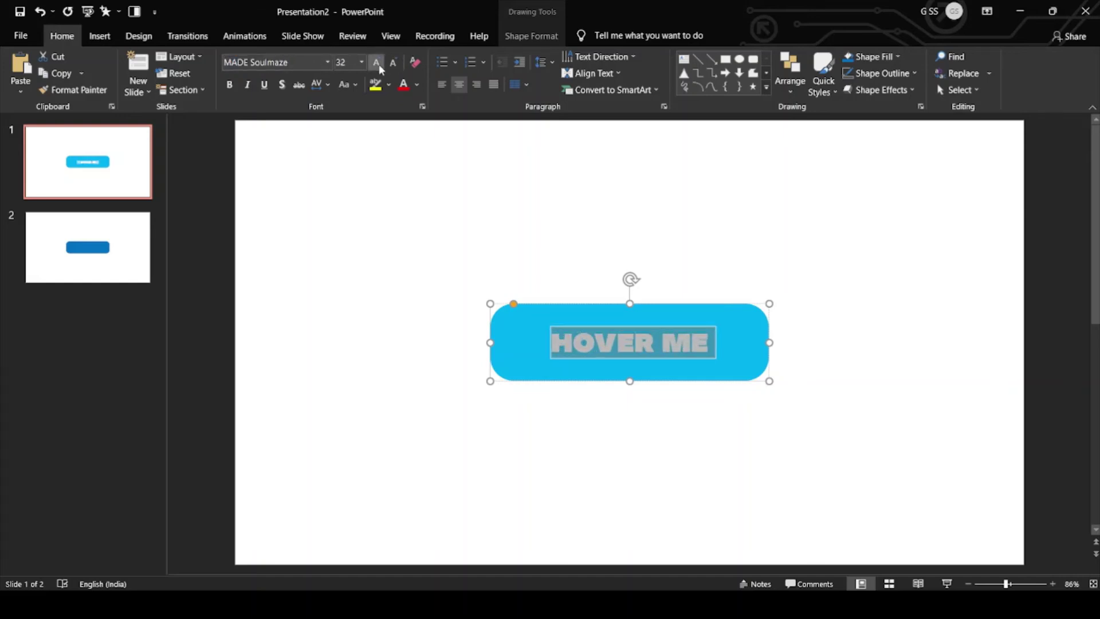
{"action": "left_click", "coordinate": [376, 62]}
{"action": "left_click", "coordinate": [377, 62]}
Step: Paste the styled HOVER ME text into slide 2's button, remove the extra line, and size it 40
{"action": "key", "text": "ctrl+c"}
{"action": "left_click", "coordinate": [144, 217]}
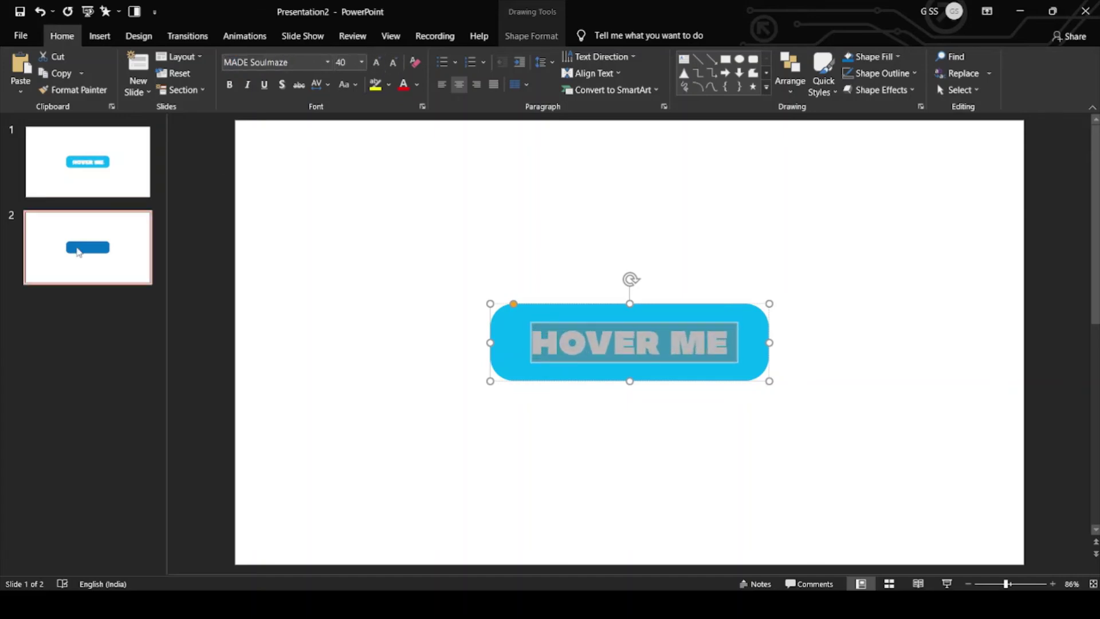
{"action": "left_click", "coordinate": [634, 344]}
{"action": "key", "text": "ctrl+v"}
{"action": "key", "text": "ctrl+a"}
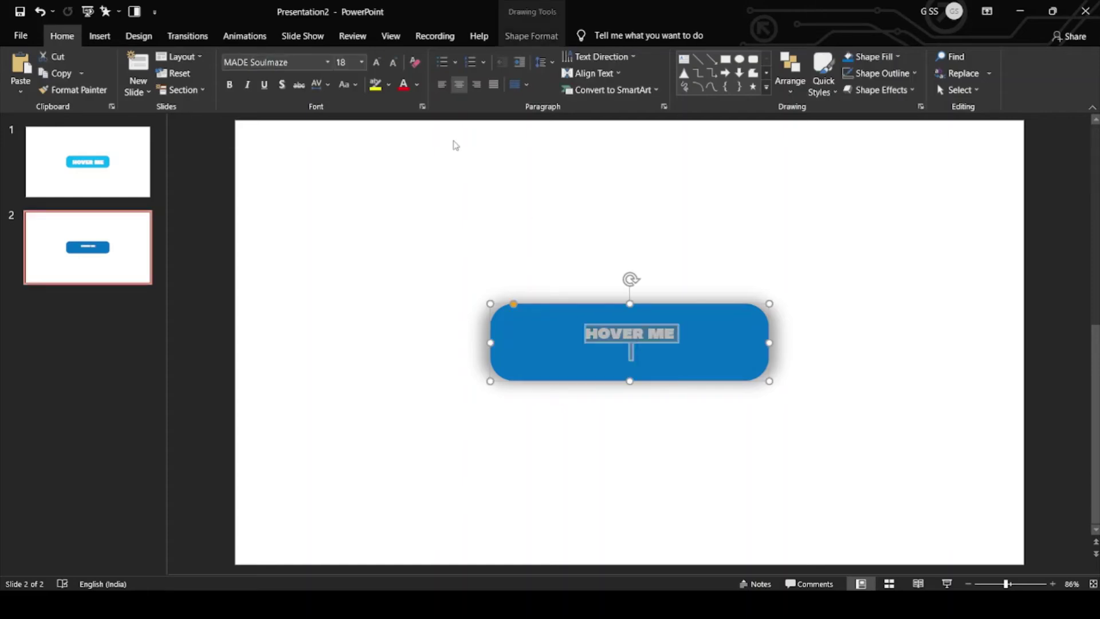
{"action": "left_click", "coordinate": [613, 352]}
{"action": "key", "text": "BackSpace"}
{"action": "key", "text": "ctrl+a"}
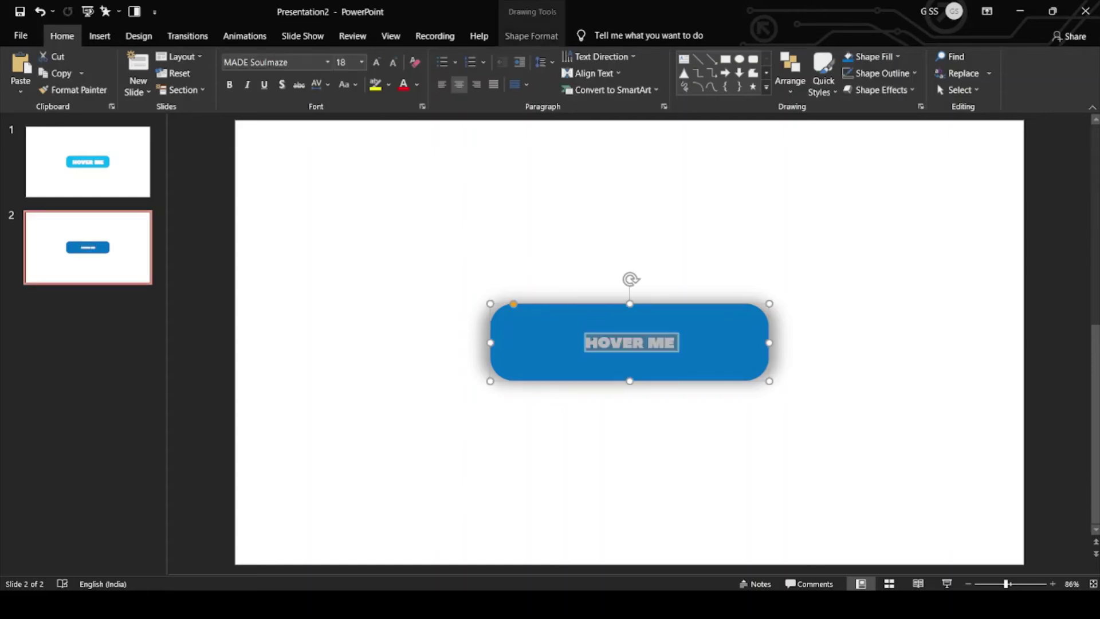
{"action": "left_click", "coordinate": [351, 36]}
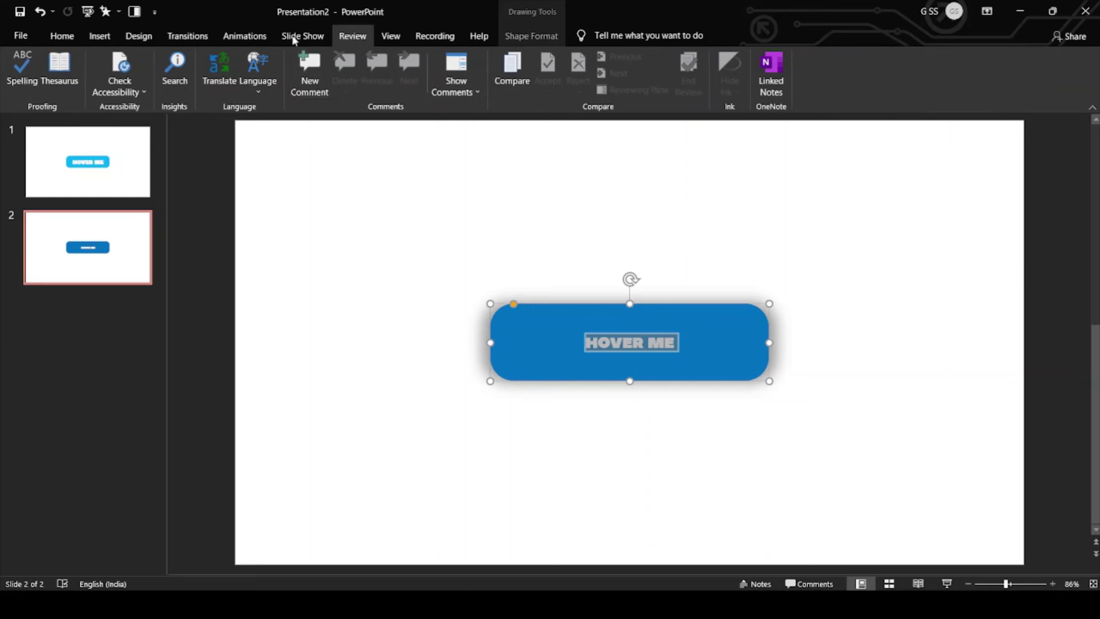
{"action": "left_click", "coordinate": [62, 36]}
{"action": "type", "text": "4"}
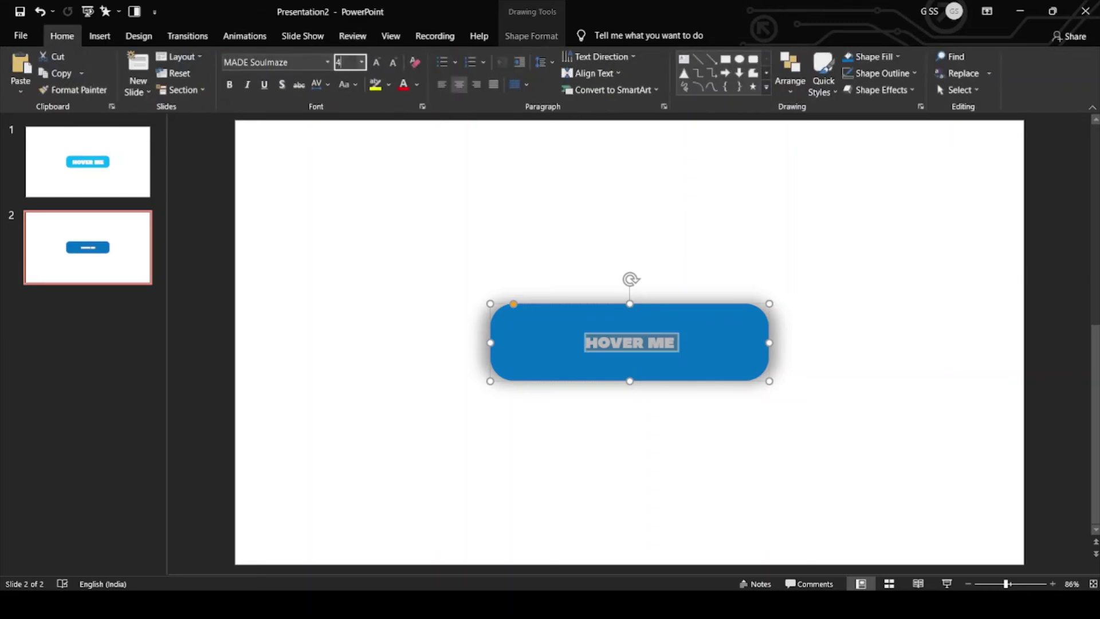
{"action": "type", "text": "0"}
{"action": "key", "text": "Return"}
Step: Add a full reflection beneath slide 2's HOVER ME text
{"action": "left_click", "coordinate": [528, 37]}
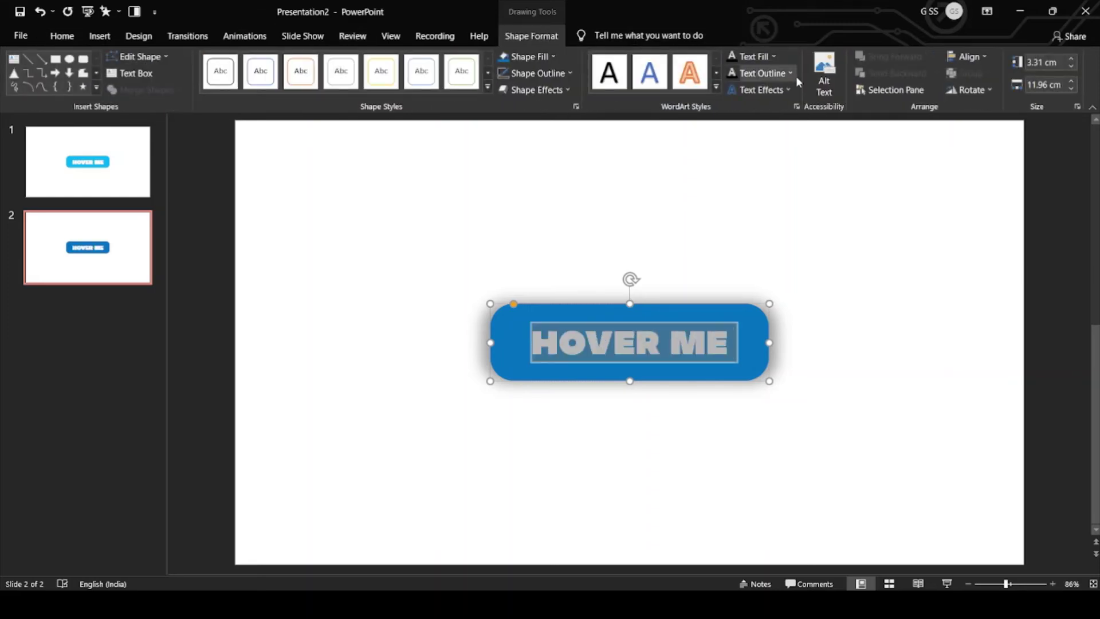
{"action": "left_click", "coordinate": [790, 90]}
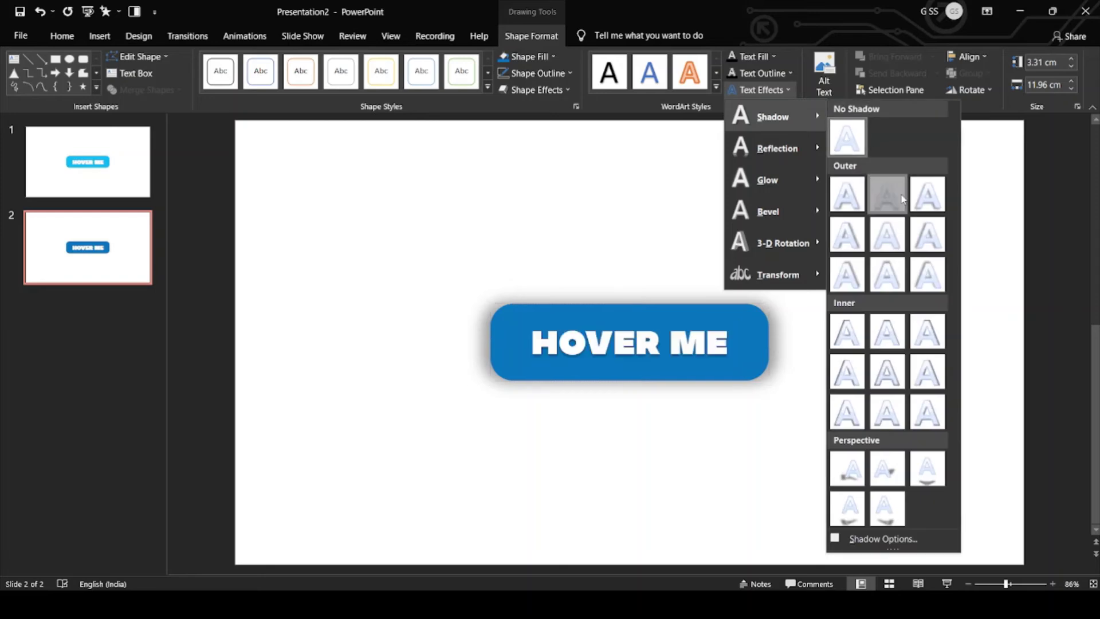
{"action": "left_click", "coordinate": [774, 92]}
{"action": "left_click", "coordinate": [770, 93]}
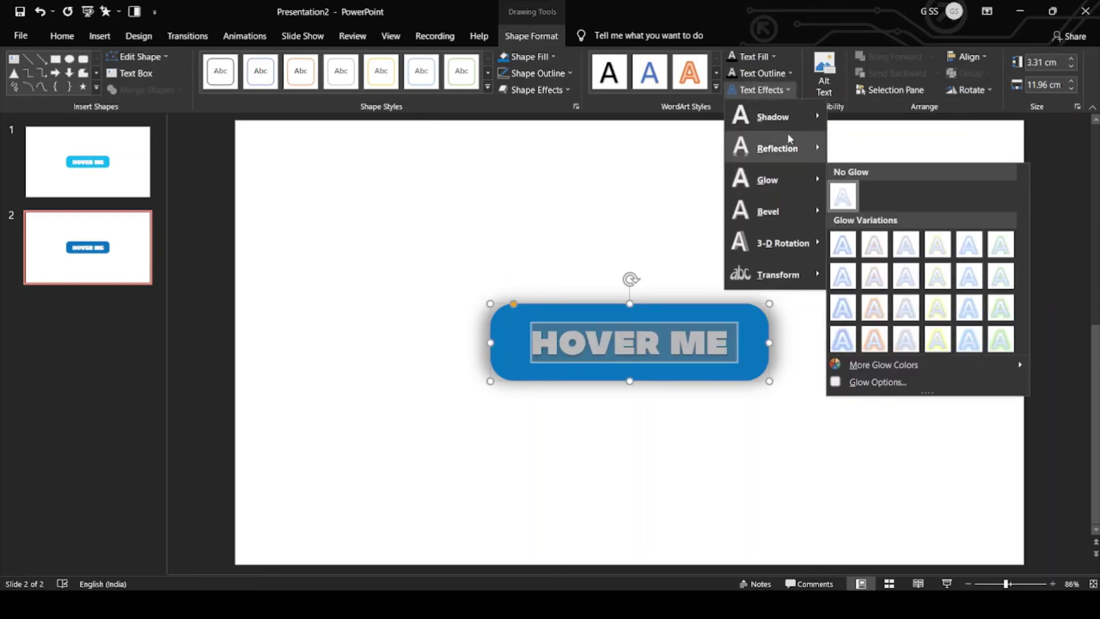
{"action": "mouse_move", "coordinate": [788, 148]}
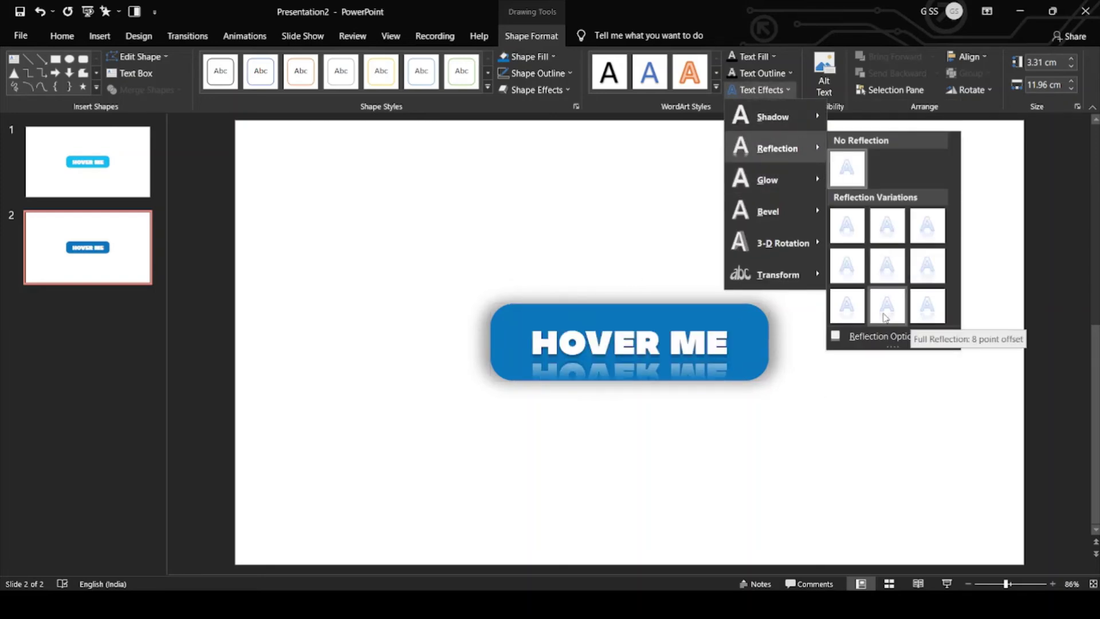
{"action": "left_click", "coordinate": [856, 319]}
Step: Give the HOVER ME text a yellow glow variation
{"action": "left_click", "coordinate": [773, 91]}
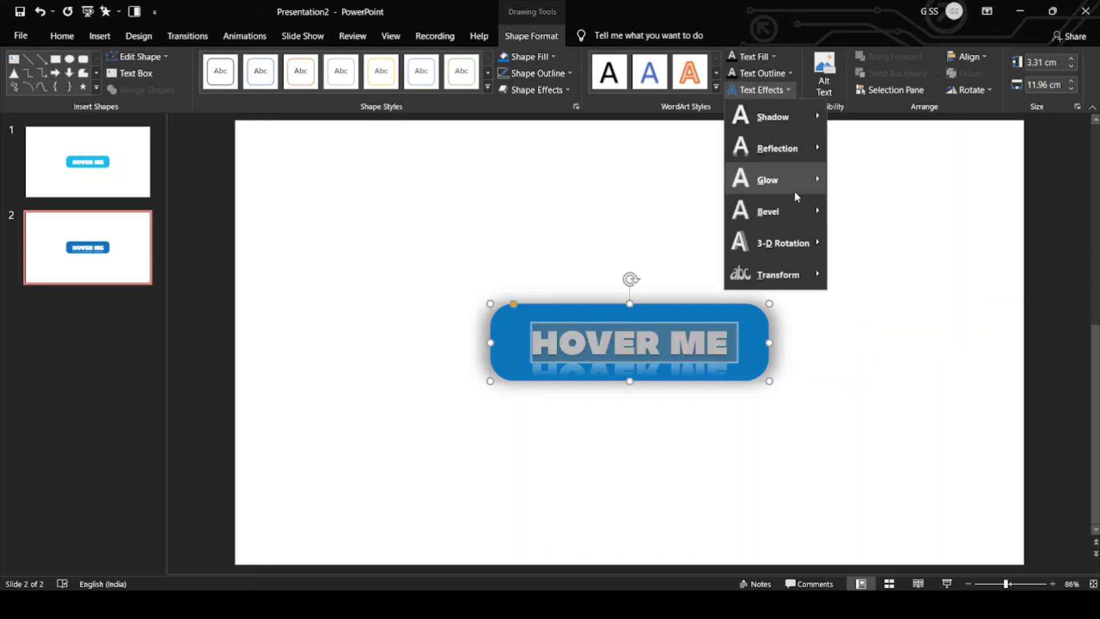
{"action": "mouse_move", "coordinate": [782, 180]}
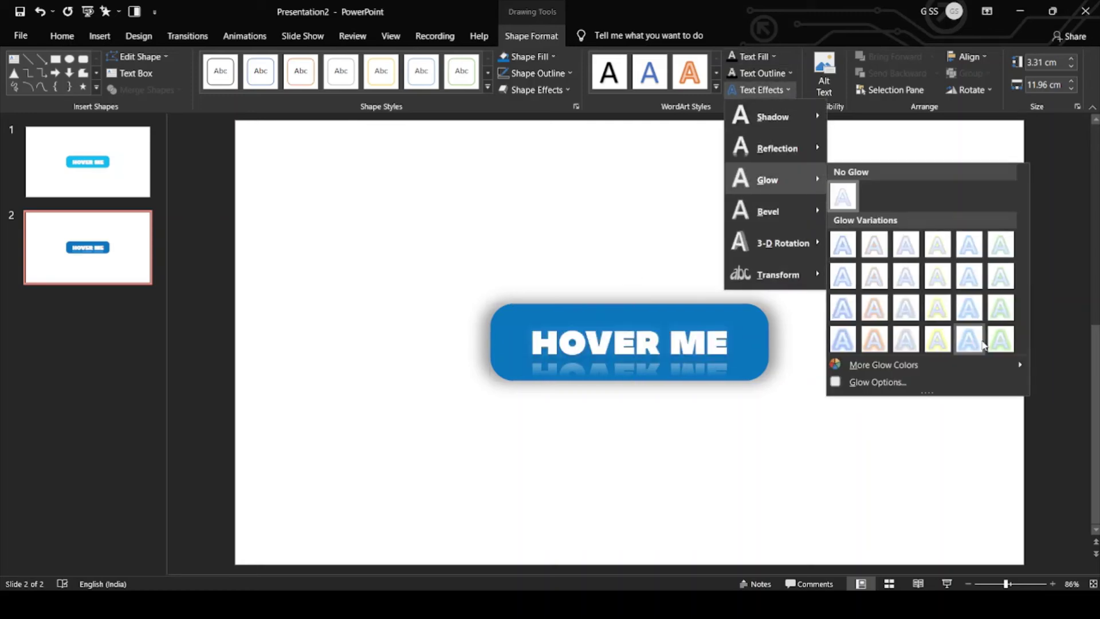
{"action": "left_click", "coordinate": [934, 307]}
{"action": "left_click", "coordinate": [205, 216]}
Step: Make slide 1's light blue button hyperlink to Slide 2 on mouse-over, then return to slide 2
{"action": "left_click", "coordinate": [70, 162]}
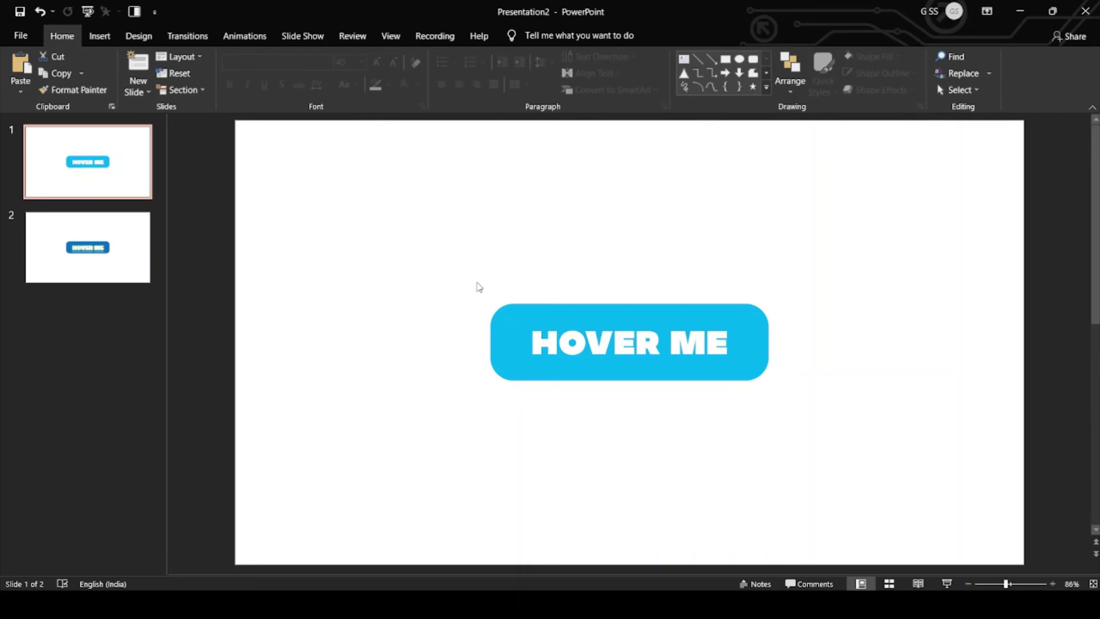
{"action": "left_click", "coordinate": [525, 354]}
{"action": "left_click", "coordinate": [100, 35]}
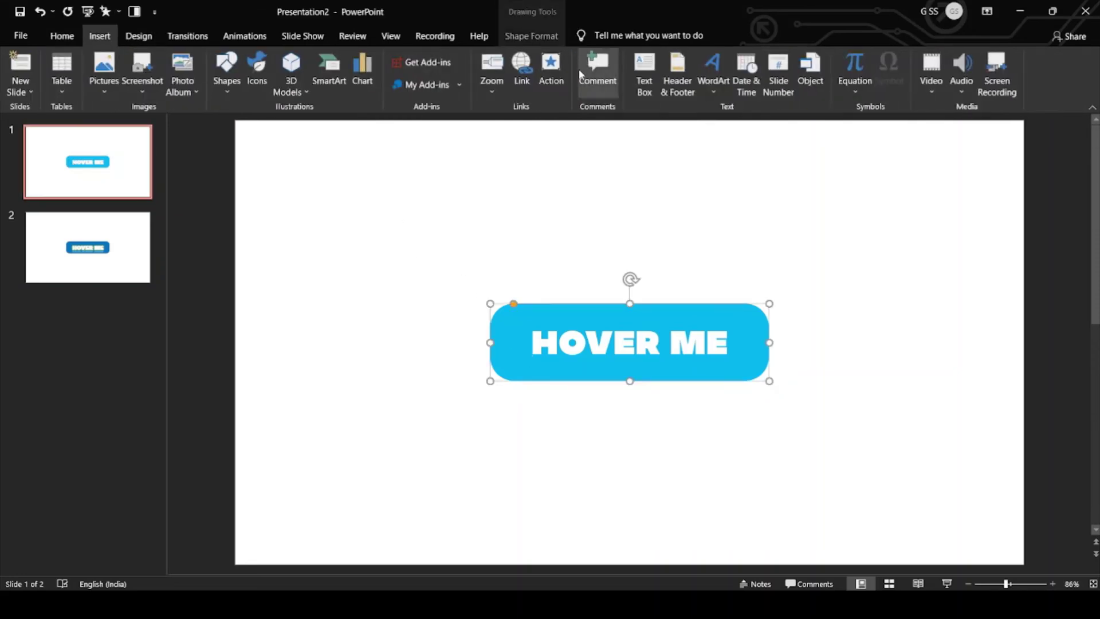
{"action": "left_click", "coordinate": [550, 69]}
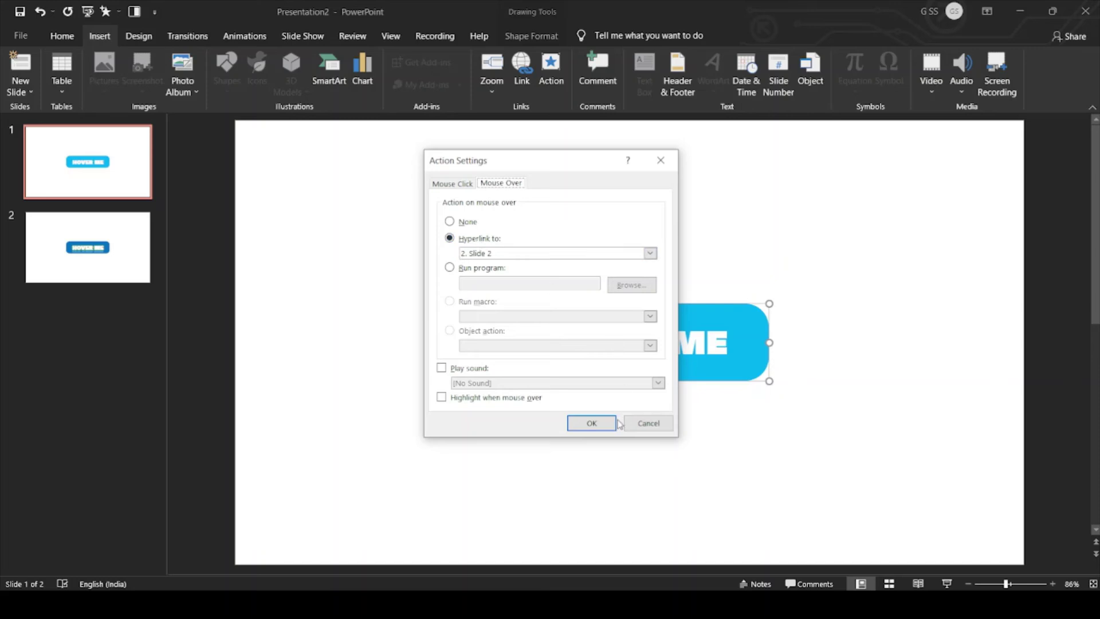
{"action": "left_click", "coordinate": [613, 423]}
{"action": "left_click", "coordinate": [112, 255]}
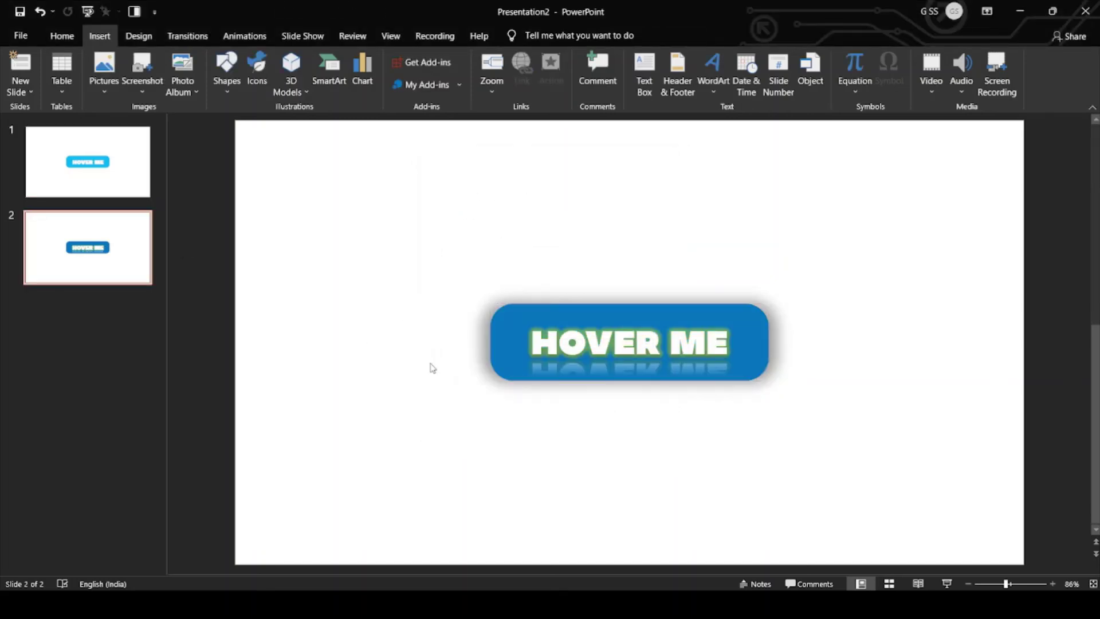
{"action": "left_click", "coordinate": [508, 346]}
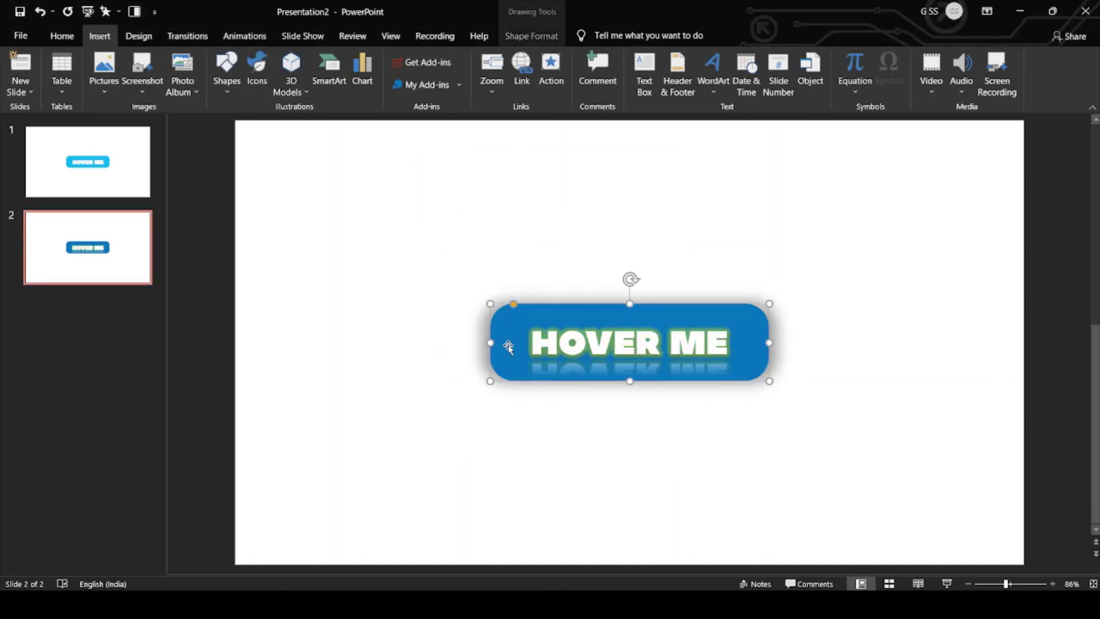
{"action": "left_click", "coordinate": [214, 292]}
{"action": "left_click", "coordinate": [62, 35]}
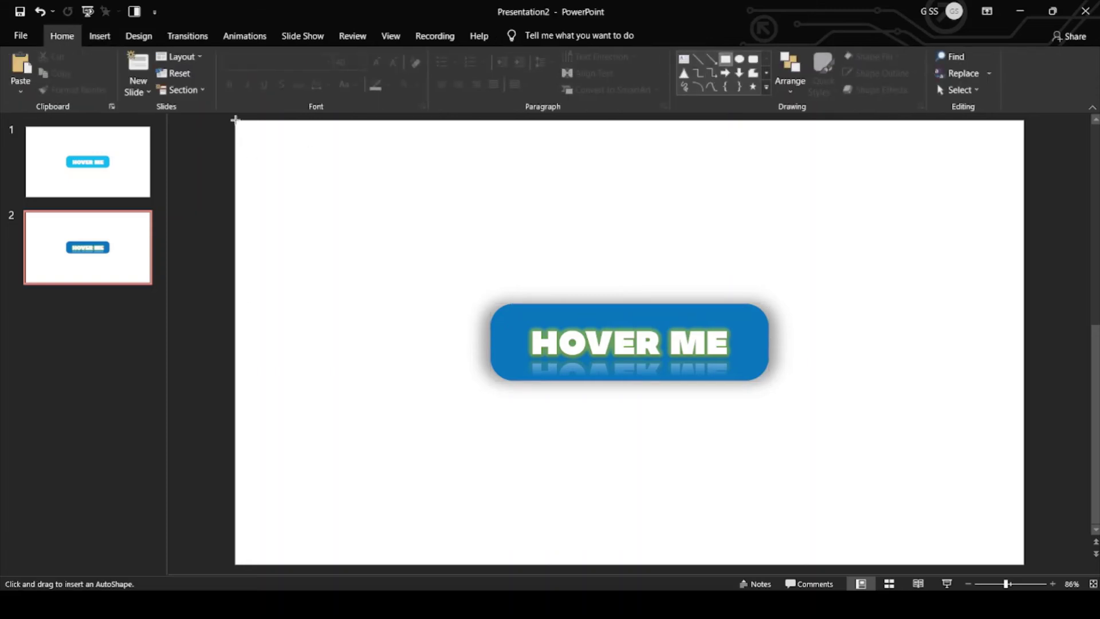
Step: Draw a slide-sized rectangle, send it to back, and set its fill transparency to 100%
{"action": "left_click_drag", "start_coordinate": [235, 119], "coordinate": [1025, 564]}
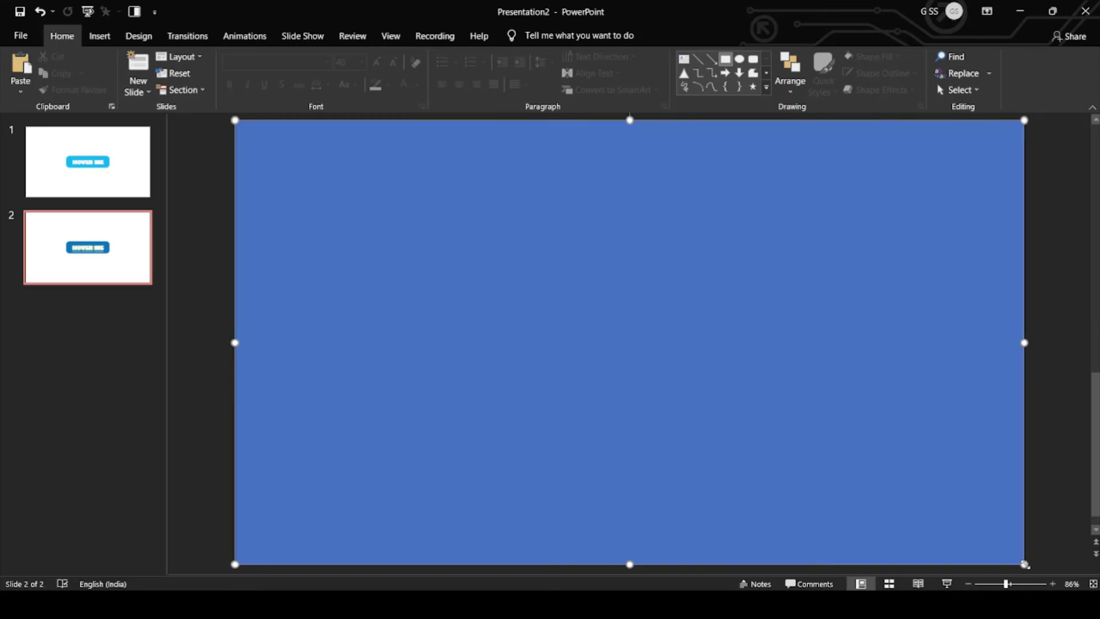
{"action": "right_click", "coordinate": [728, 435]}
{"action": "left_click", "coordinate": [868, 261]}
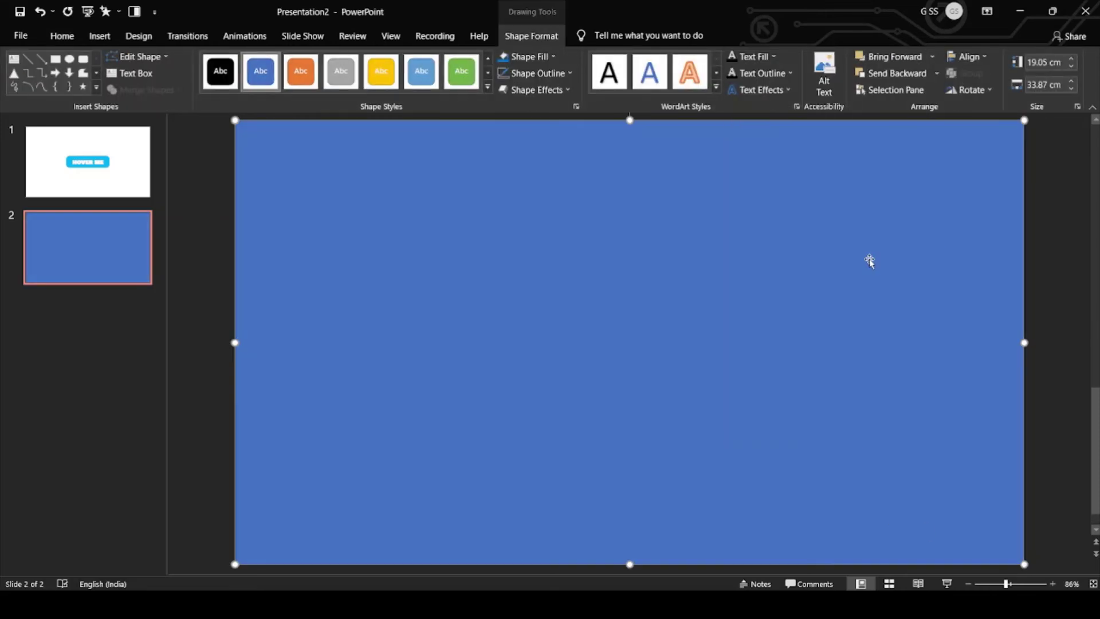
{"action": "right_click", "coordinate": [579, 194]}
{"action": "left_click", "coordinate": [687, 494]}
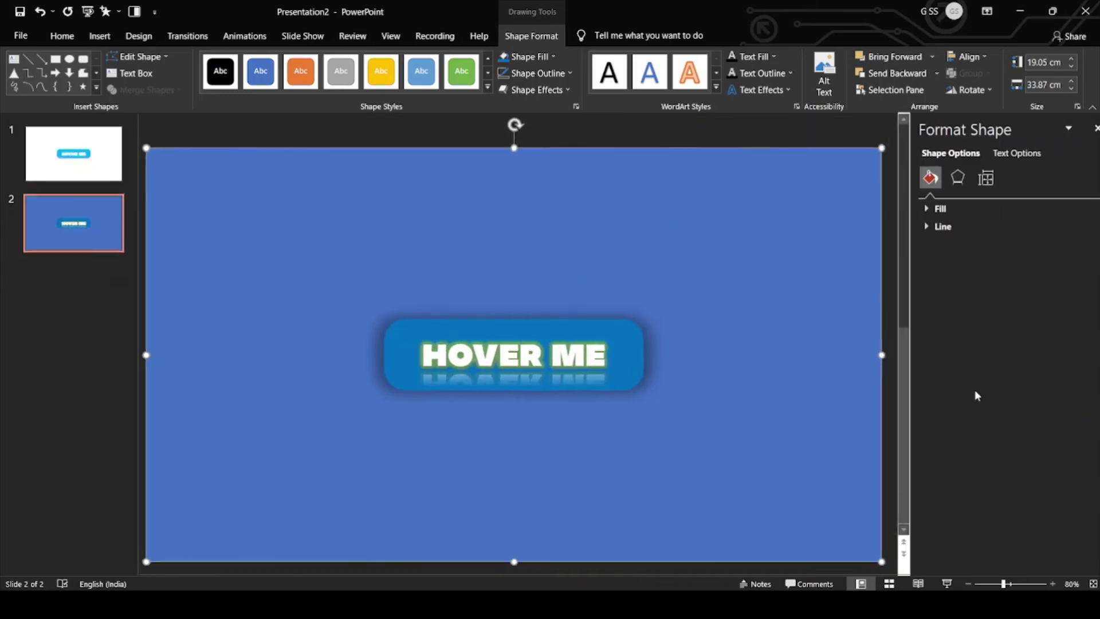
{"action": "left_click", "coordinate": [985, 209]}
{"action": "left_click_drag", "start_coordinate": [986, 360], "coordinate": [1022, 360]}
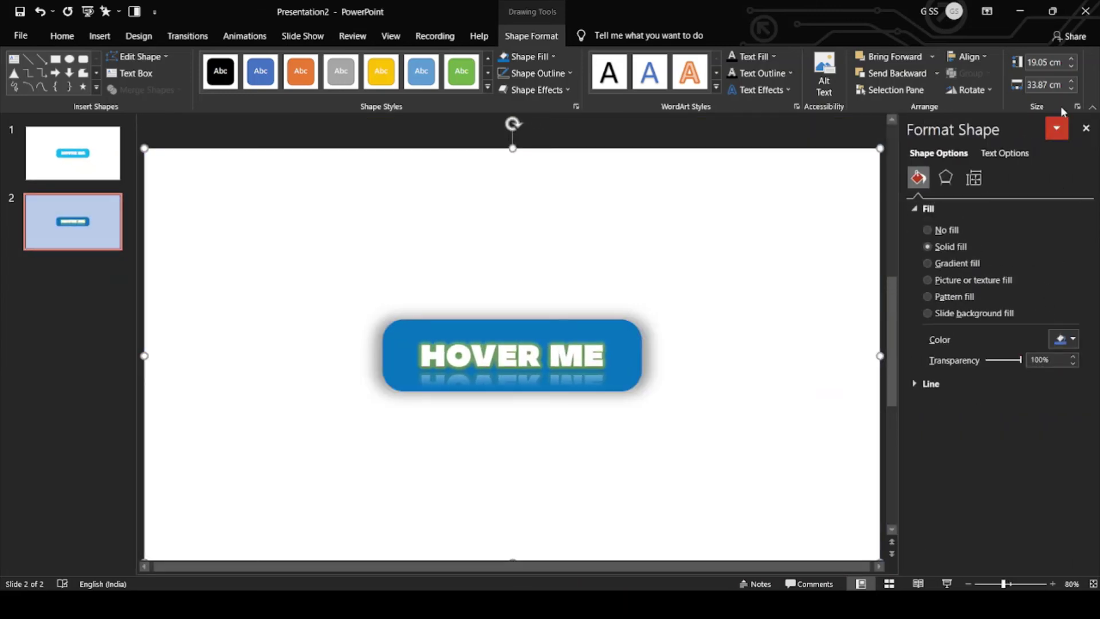
{"action": "left_click", "coordinate": [1085, 128]}
{"action": "left_click", "coordinate": [96, 46]}
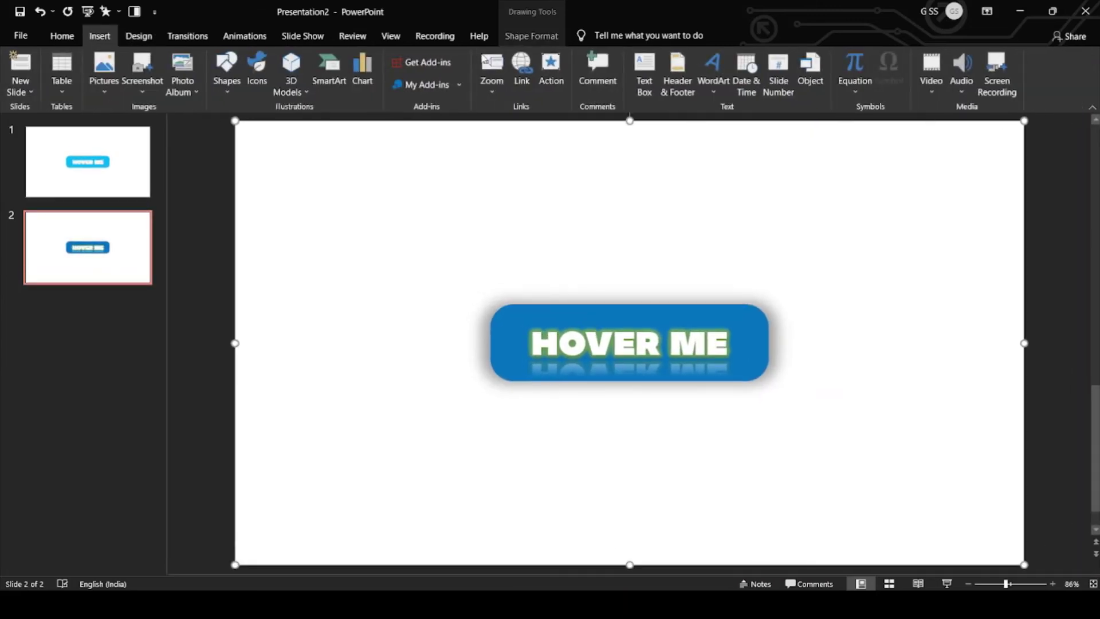
Step: Set the transparent rectangle's Mouse Over action to hyperlink to Slide 1
{"action": "left_click", "coordinate": [552, 83]}
{"action": "left_click", "coordinate": [501, 184]}
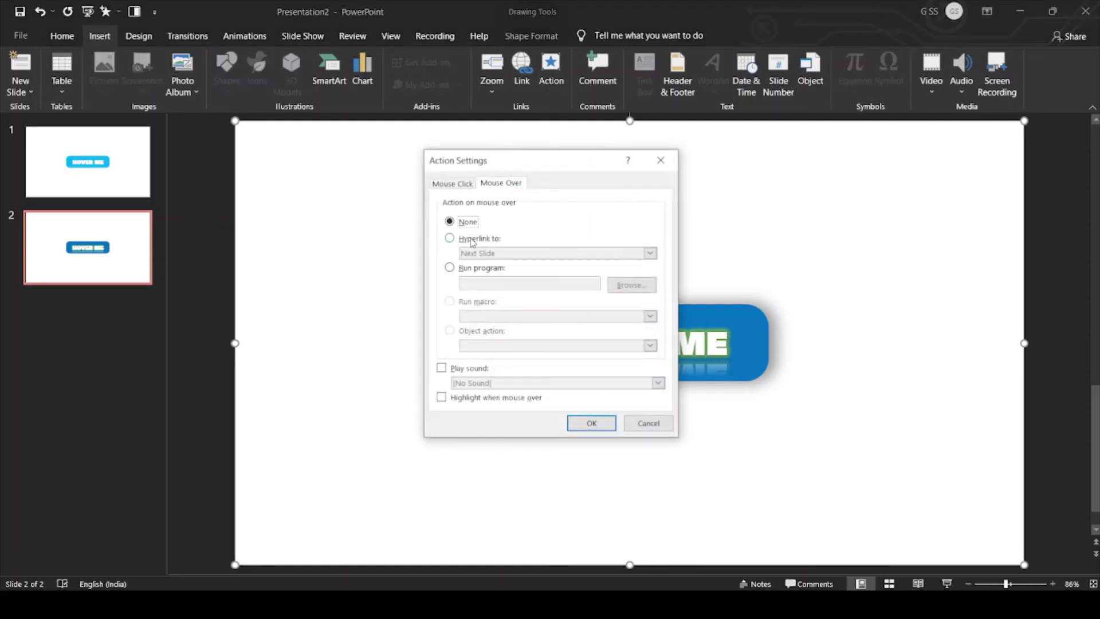
{"action": "left_click", "coordinate": [474, 239]}
{"action": "left_click", "coordinate": [550, 253]}
{"action": "left_click", "coordinate": [488, 365]}
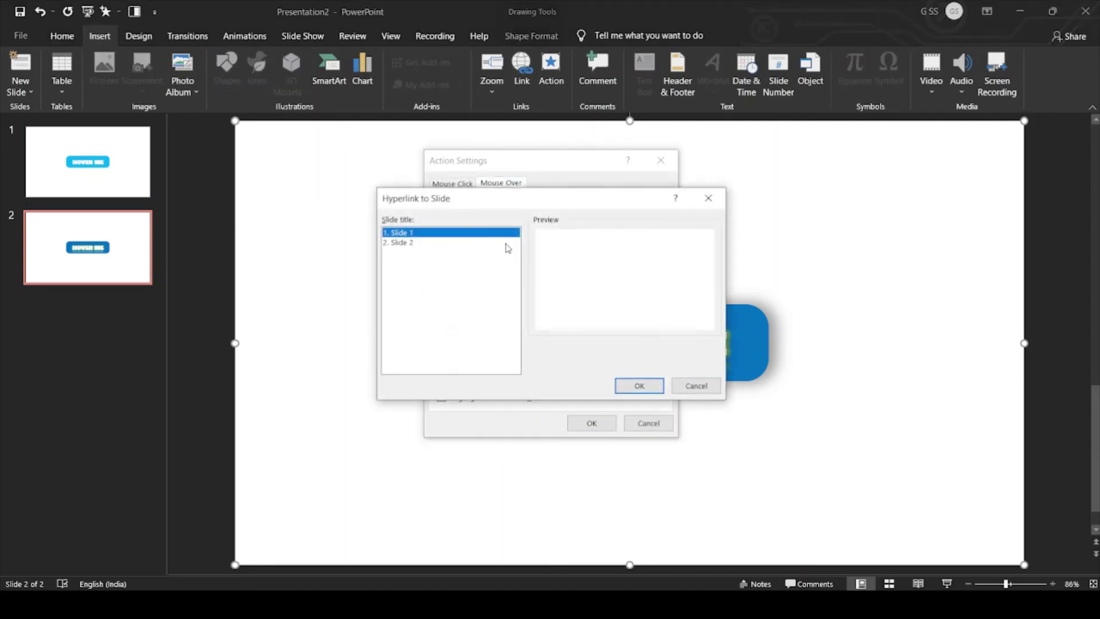
{"action": "left_click", "coordinate": [639, 385]}
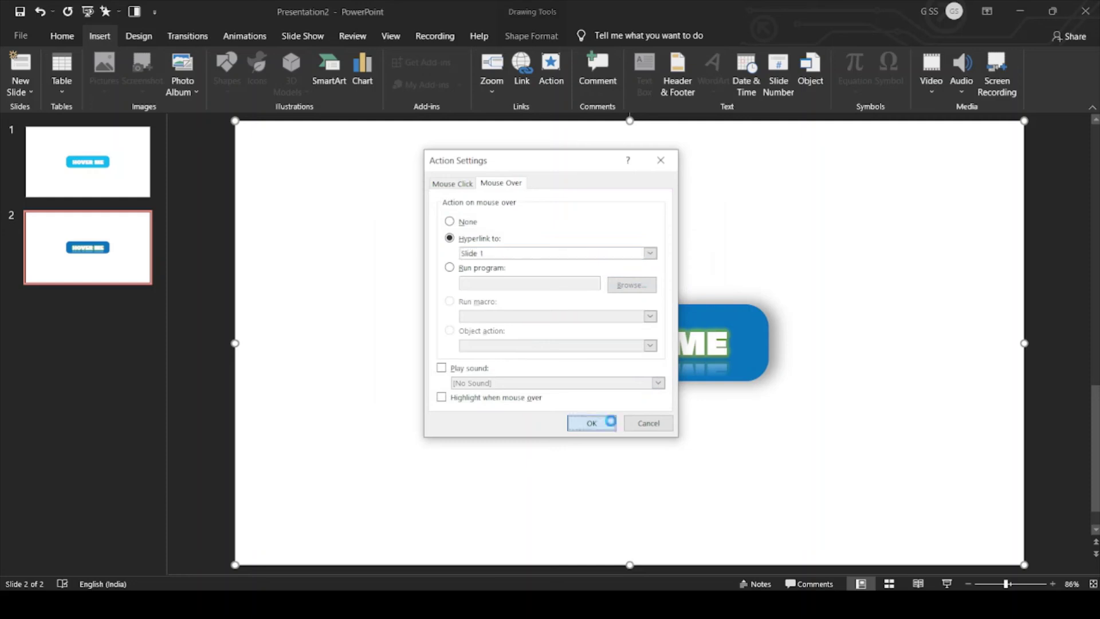
{"action": "left_click", "coordinate": [591, 423]}
{"action": "left_click", "coordinate": [216, 244]}
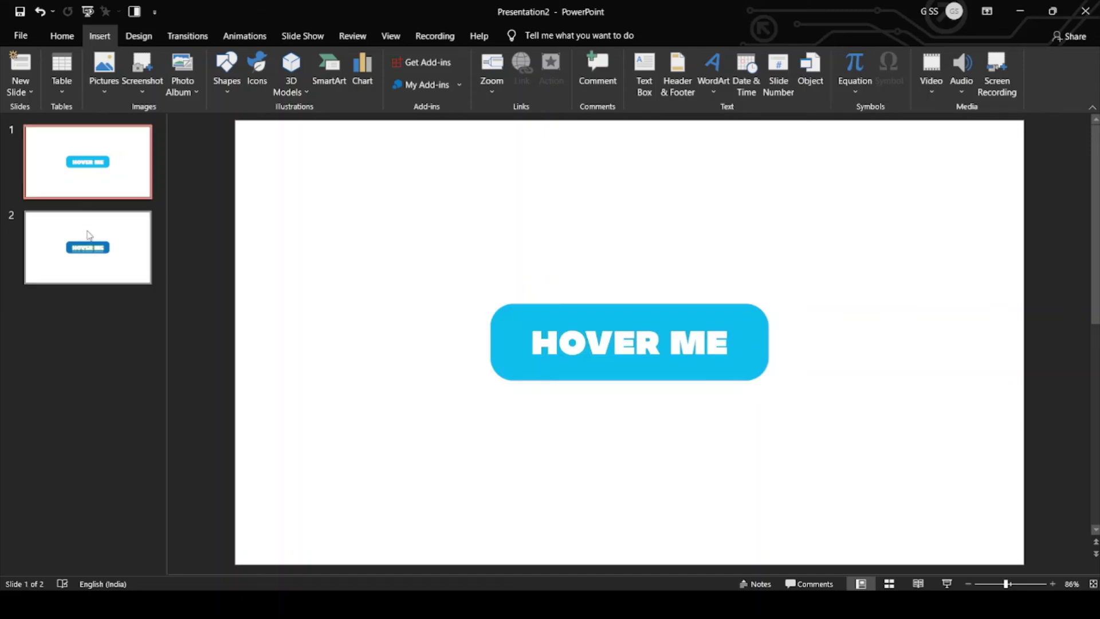
Step: Apply a Morph transition with 0.5-second duration to slide 2, then slide 1
{"action": "left_click", "coordinate": [88, 238]}
{"action": "left_click", "coordinate": [192, 36]}
{"action": "left_click", "coordinate": [139, 69]}
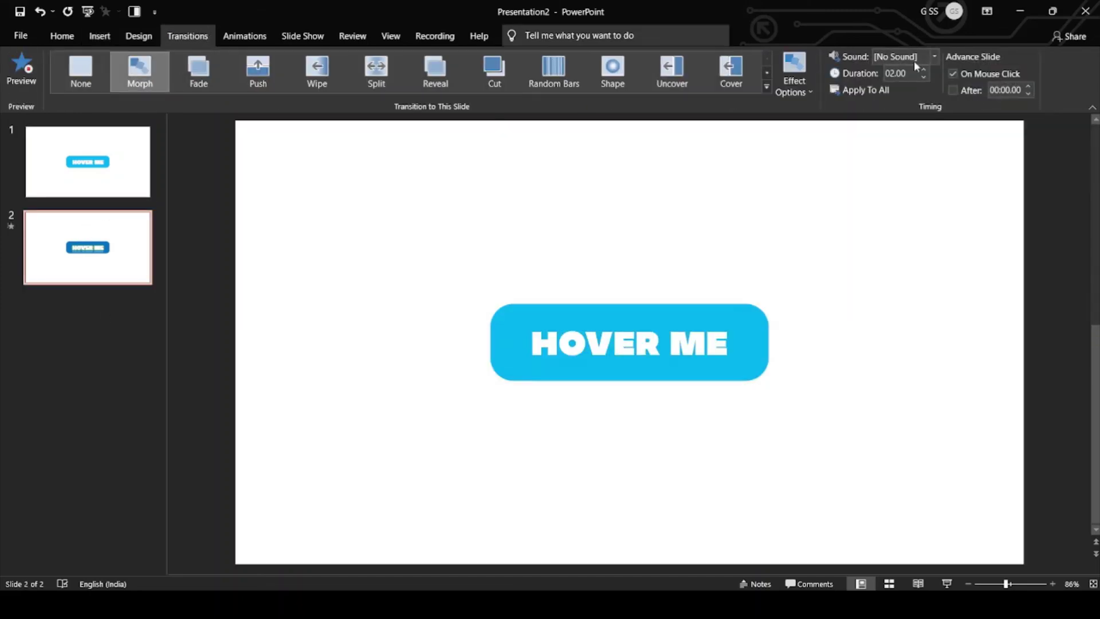
{"action": "left_click", "coordinate": [911, 73]}
{"action": "type", "text": ".5"}
{"action": "key", "text": "Return"}
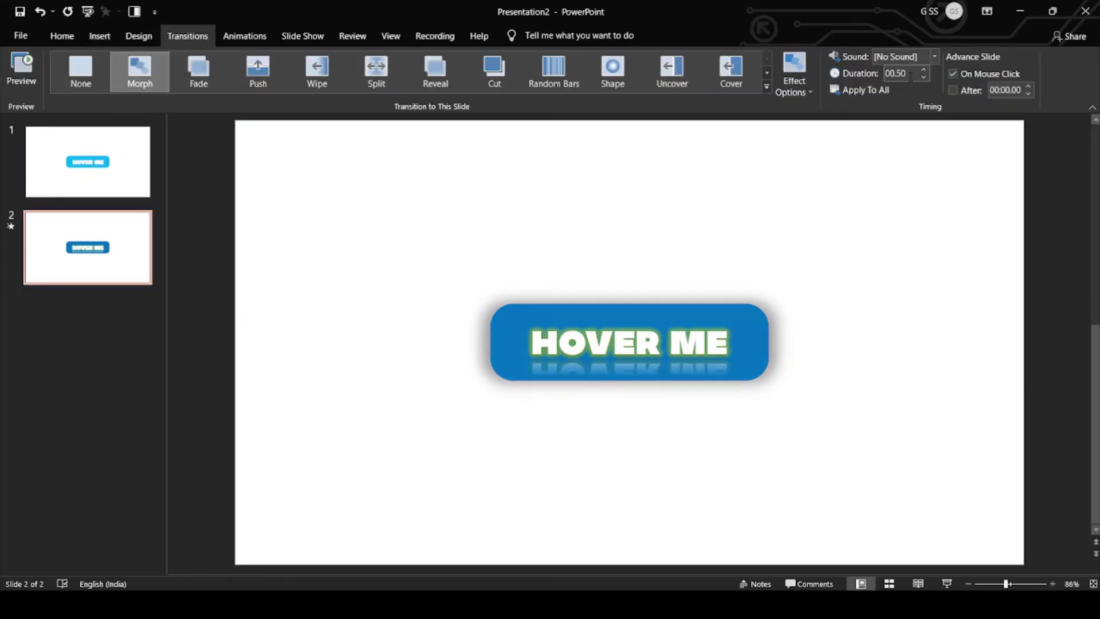
{"action": "left_click", "coordinate": [95, 175]}
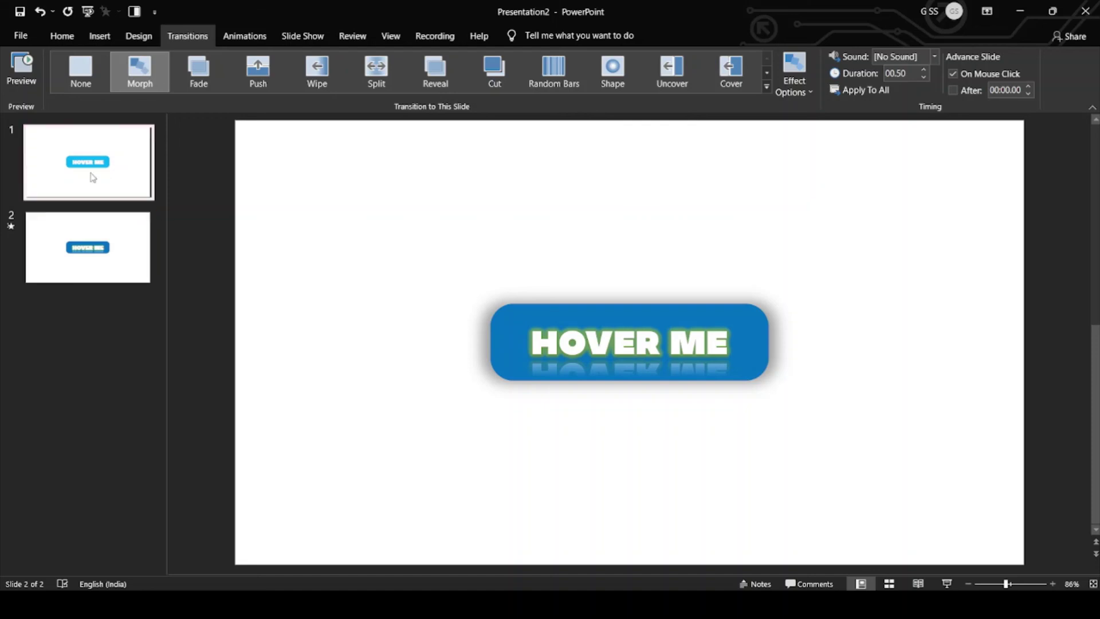
{"action": "left_click", "coordinate": [161, 86]}
{"action": "left_click", "coordinate": [902, 73]}
{"action": "type", "text": ".5"}
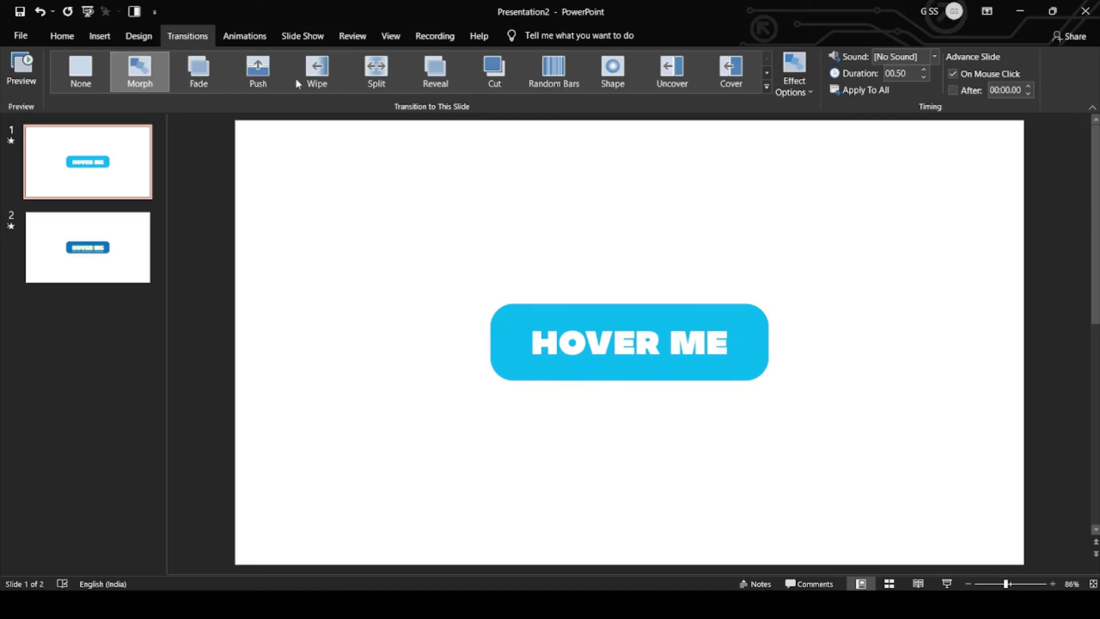
Step: Switch to Presentation1 and select the purple button on slide 2
{"action": "left_click", "coordinate": [395, 37]}
{"action": "left_click", "coordinate": [673, 80]}
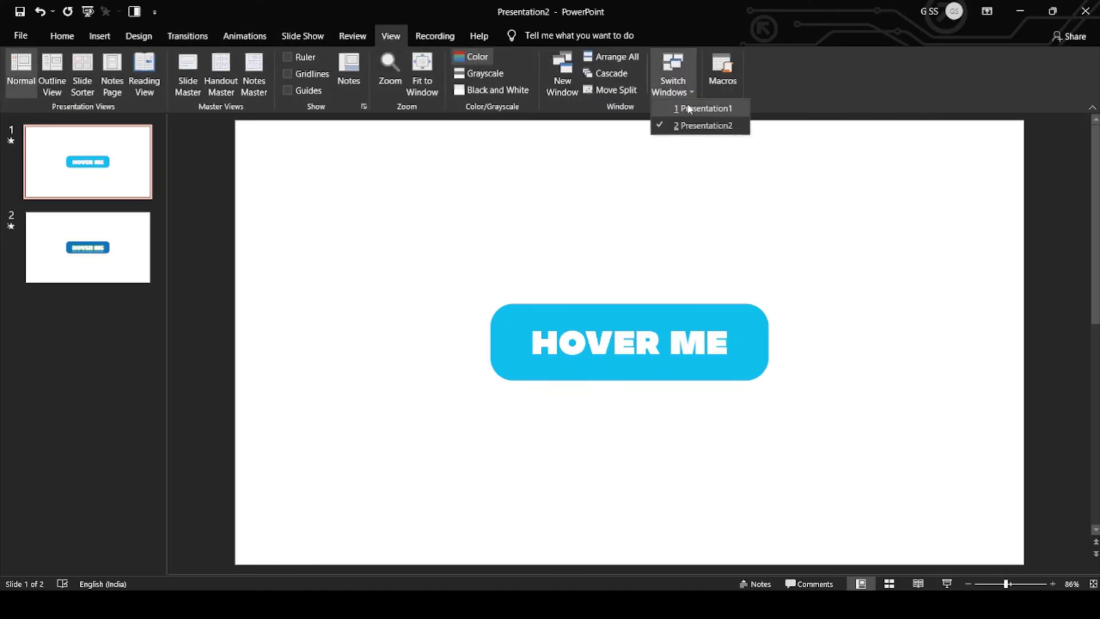
{"action": "left_click", "coordinate": [689, 108]}
{"action": "left_click", "coordinate": [103, 229]}
{"action": "left_click", "coordinate": [591, 329]}
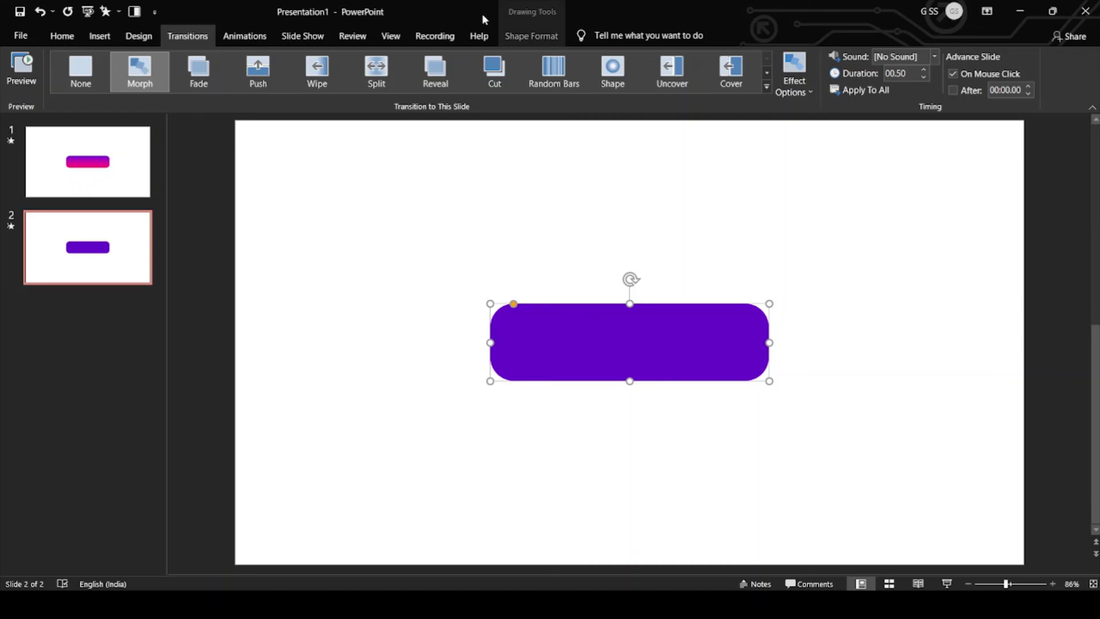
Step: Apply an outer shadow to the purple button
{"action": "left_click", "coordinate": [531, 35]}
{"action": "left_click", "coordinate": [761, 89]}
{"action": "left_click", "coordinate": [518, 74]}
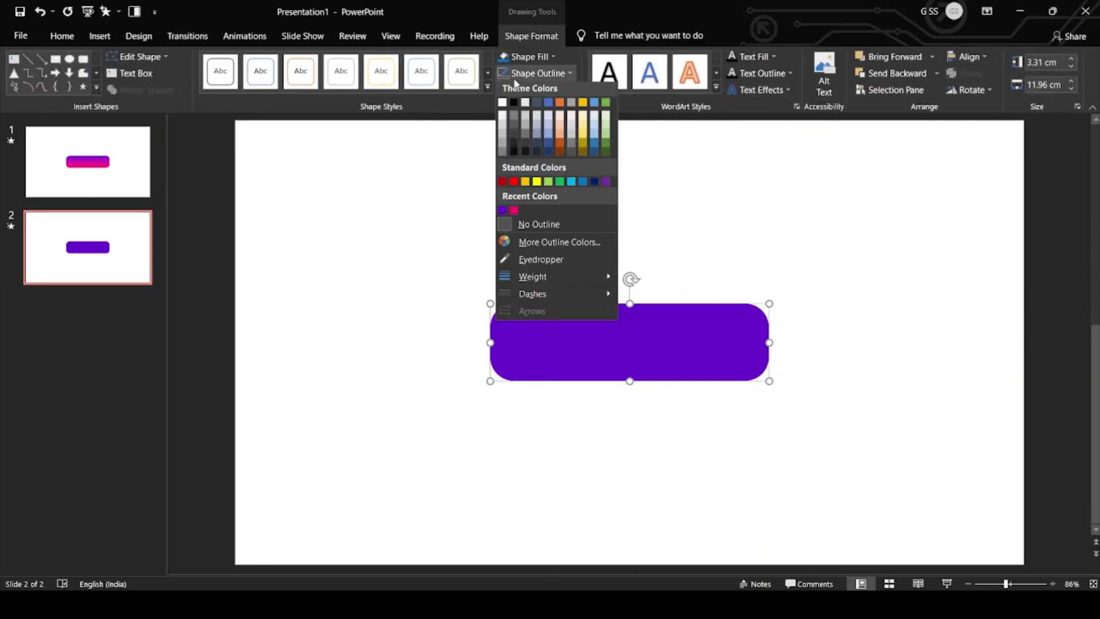
{"action": "left_click", "coordinate": [535, 74]}
{"action": "left_click", "coordinate": [535, 89]}
{"action": "mouse_move", "coordinate": [567, 126]}
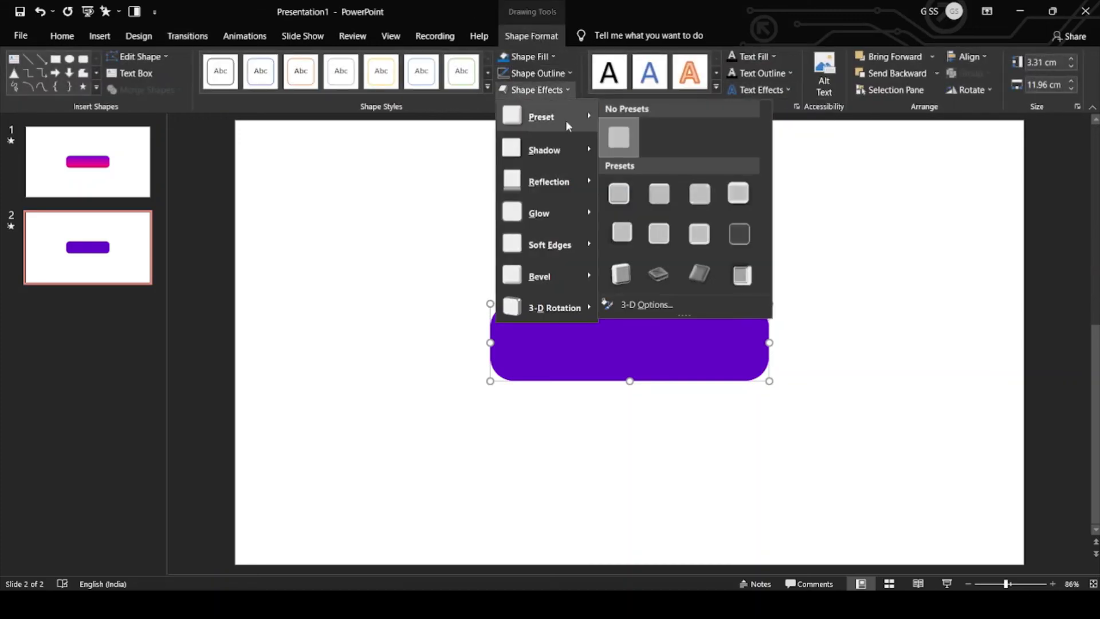
{"action": "mouse_move", "coordinate": [568, 148]}
{"action": "left_click", "coordinate": [659, 225]}
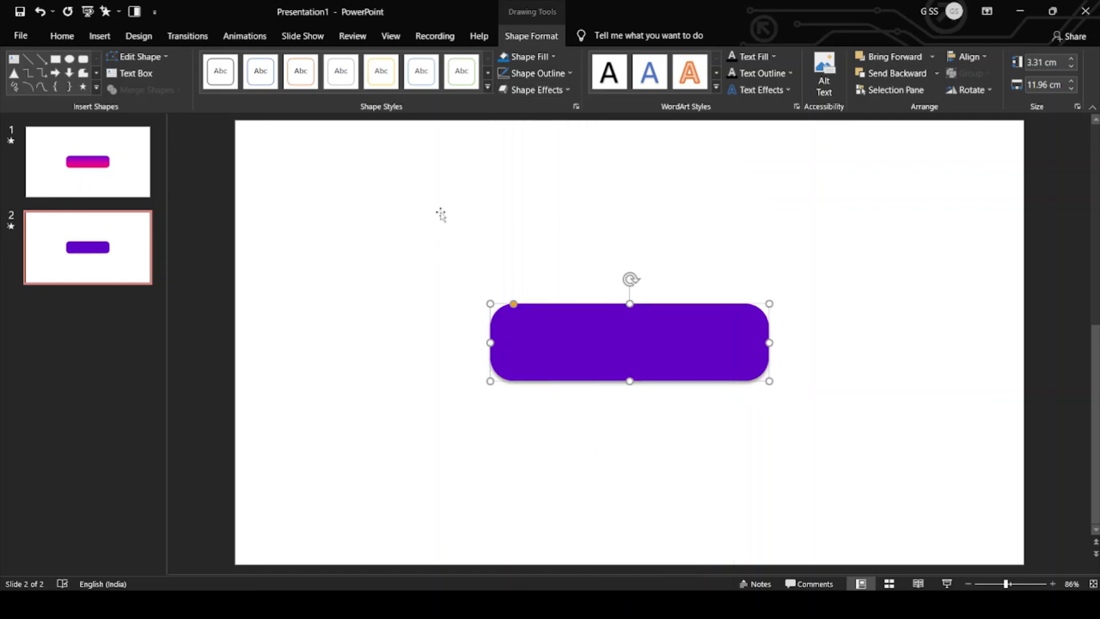
Step: In Format Shape, set the shadow size to 107% and soften the blur to 18 pt
{"action": "right_click", "coordinate": [634, 345]}
{"action": "left_click", "coordinate": [656, 319]}
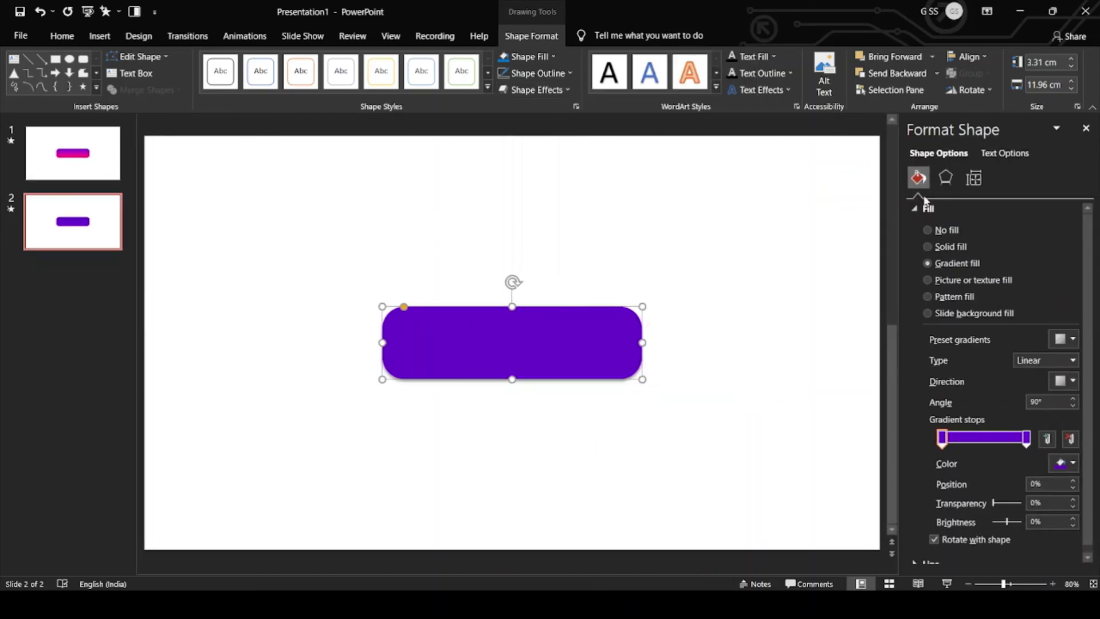
{"action": "left_click", "coordinate": [946, 178]}
{"action": "left_click", "coordinate": [960, 208]}
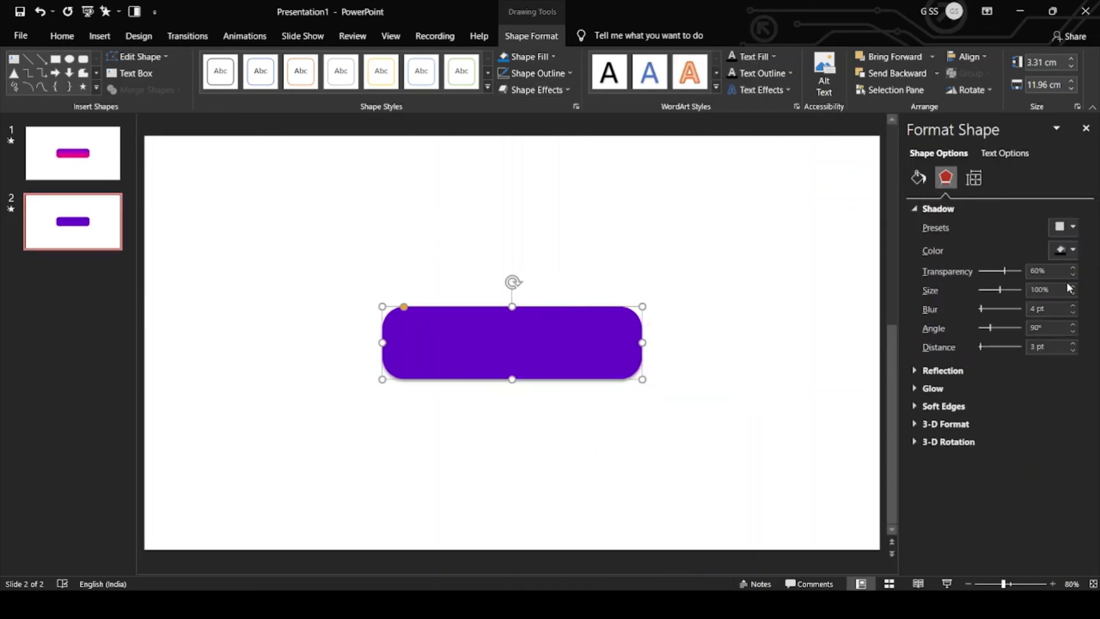
{"action": "left_click", "coordinate": [1072, 285]}
{"action": "left_click", "coordinate": [1072, 286]}
{"action": "left_click", "coordinate": [1072, 286]}
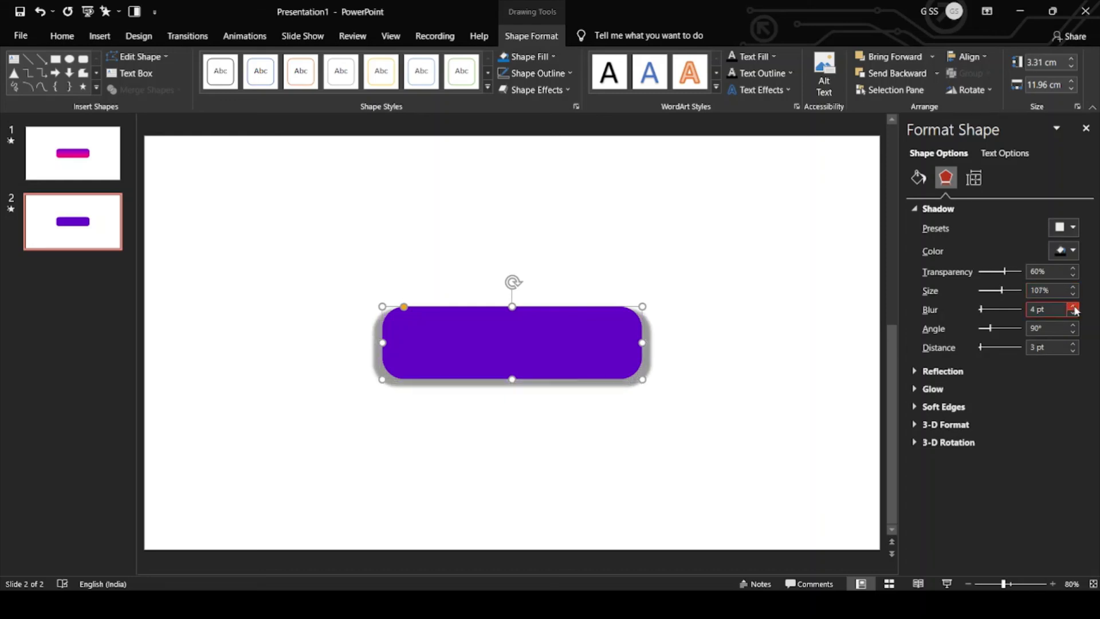
{"action": "left_click", "coordinate": [1073, 306]}
{"action": "left_click", "coordinate": [1072, 307]}
{"action": "left_click", "coordinate": [1072, 306]}
{"action": "left_click", "coordinate": [1072, 307]}
{"action": "left_click", "coordinate": [1073, 306]}
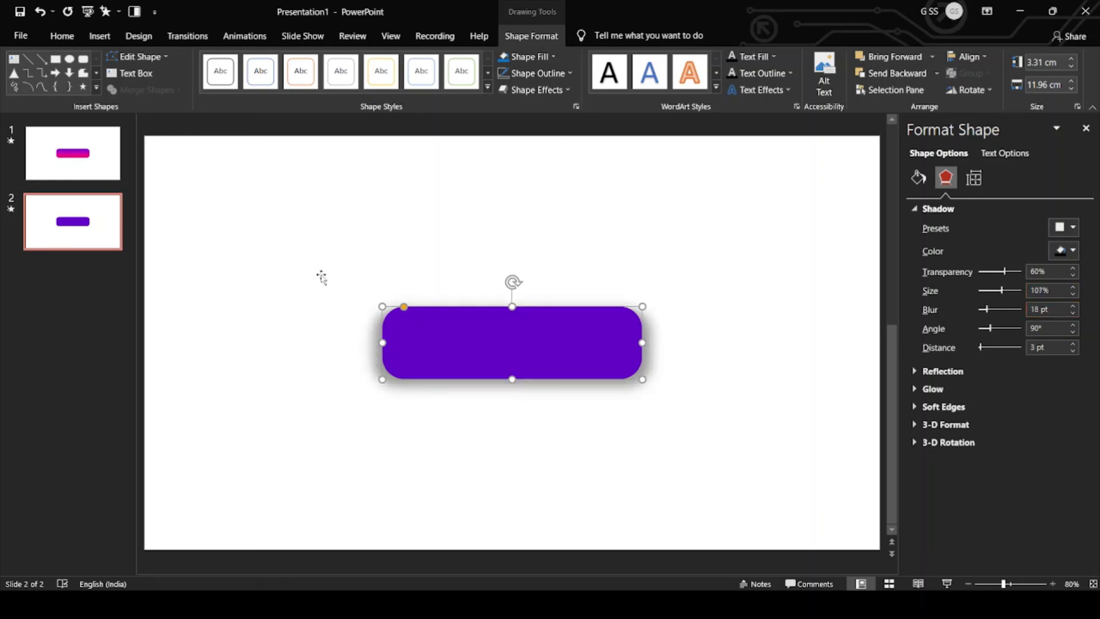